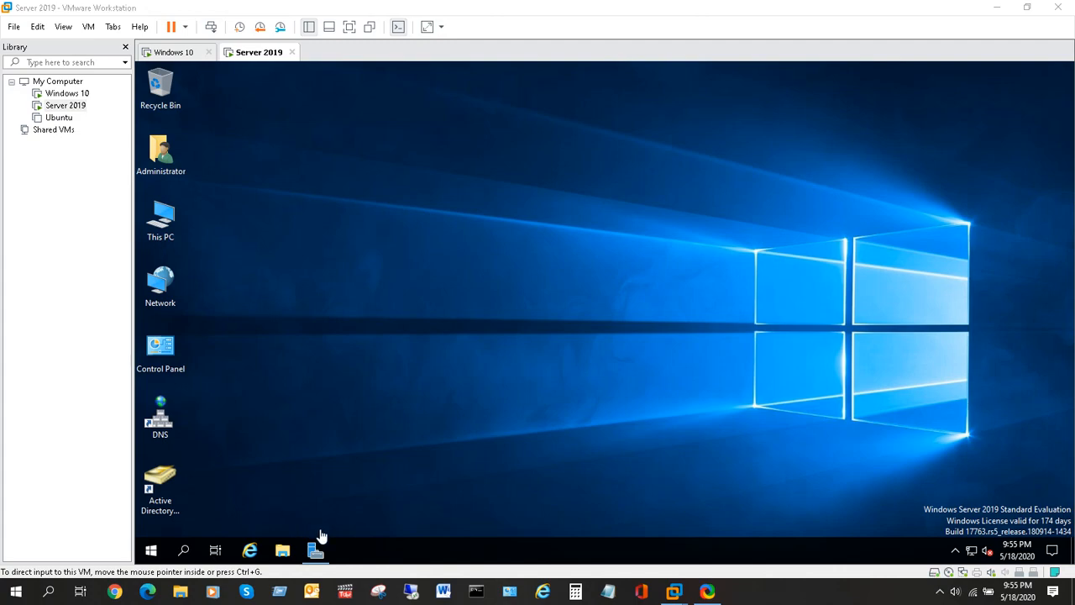
# Open Server Manager, check its Tools menu, then minimise it to the desktop.
pyautogui.click(317, 554)
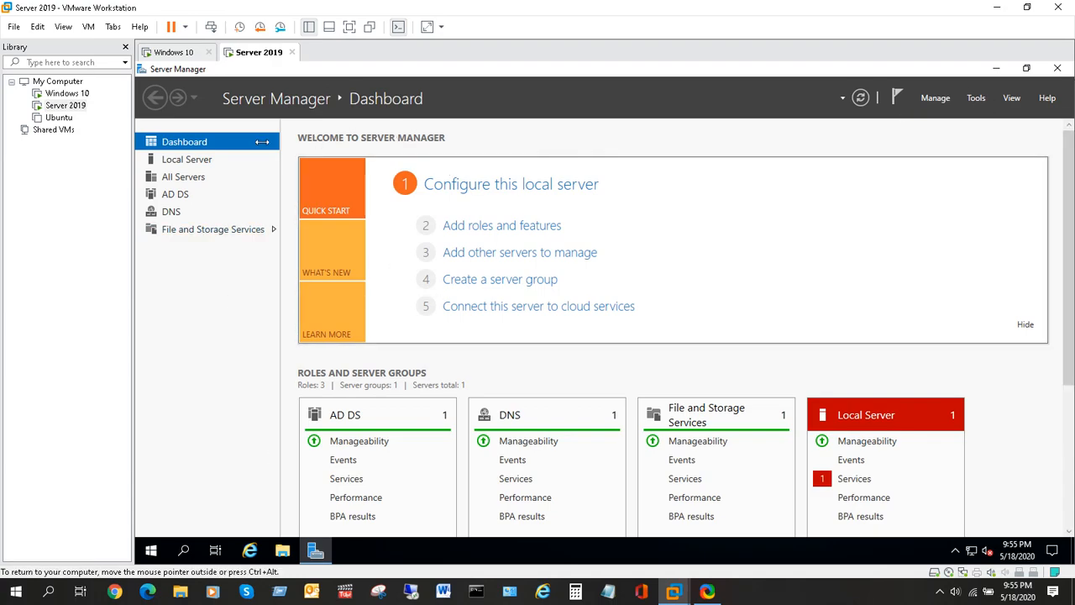
pyautogui.click(978, 99)
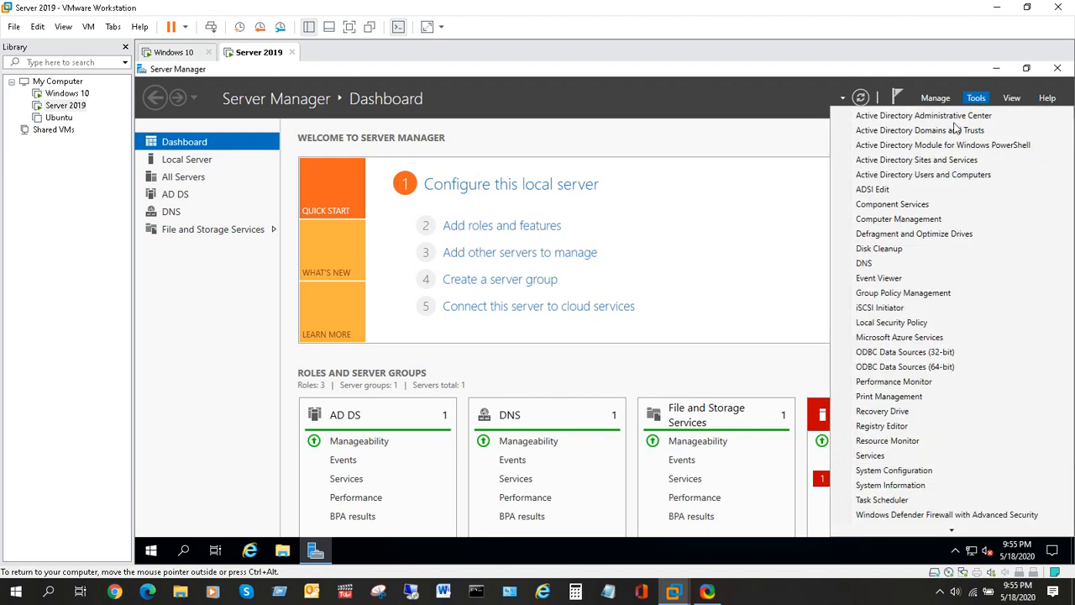
pyautogui.click(997, 74)
pyautogui.click(996, 74)
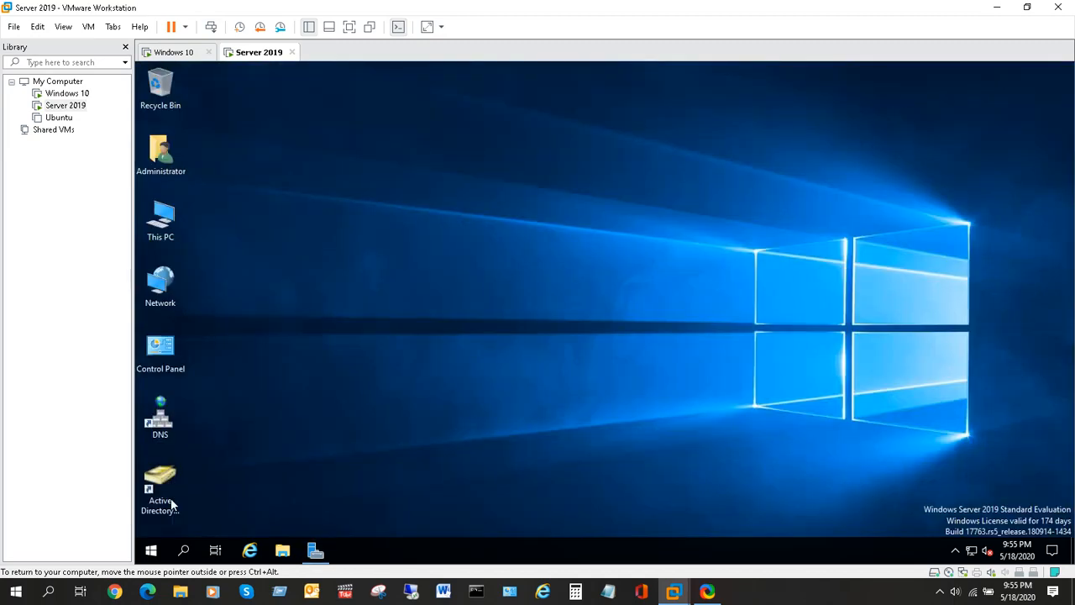
# Launch Active Directory Users and Computers from Start > Windows Administrative Tools.
pyautogui.click(153, 552)
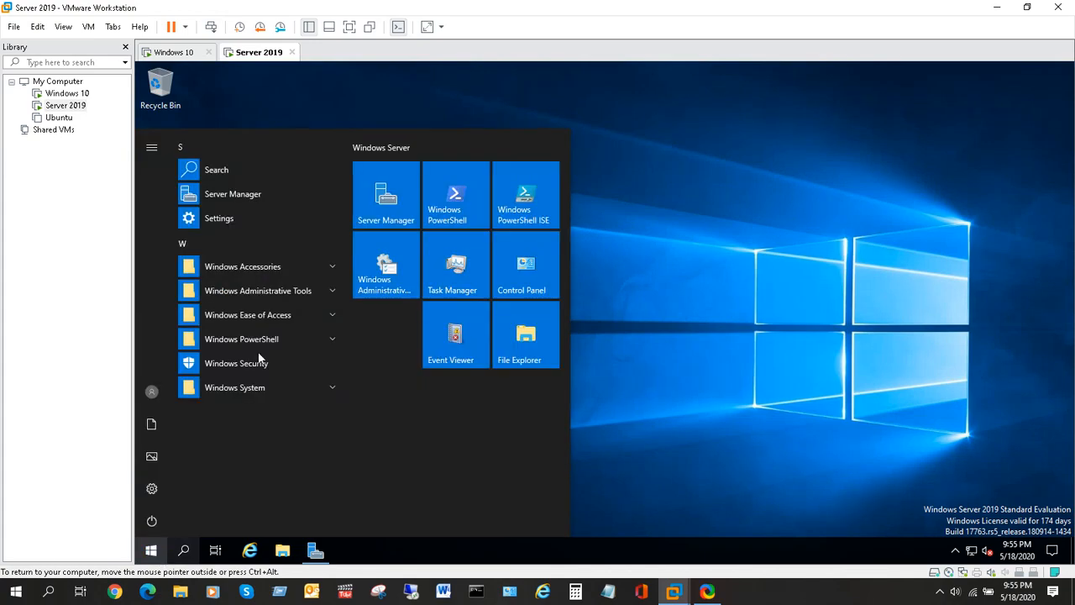
pyautogui.click(329, 291)
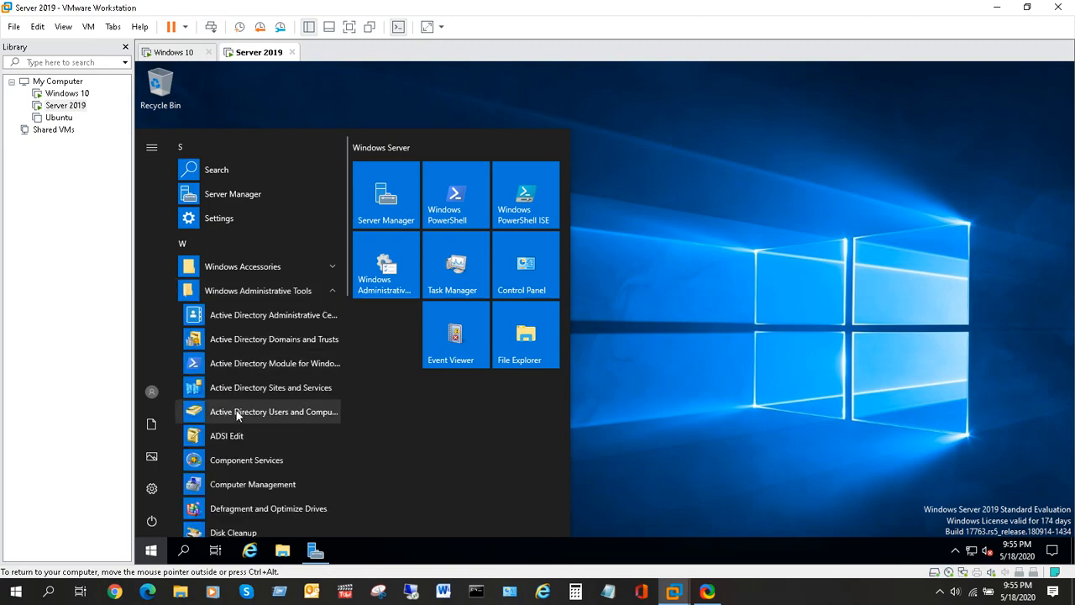
pyautogui.click(292, 414)
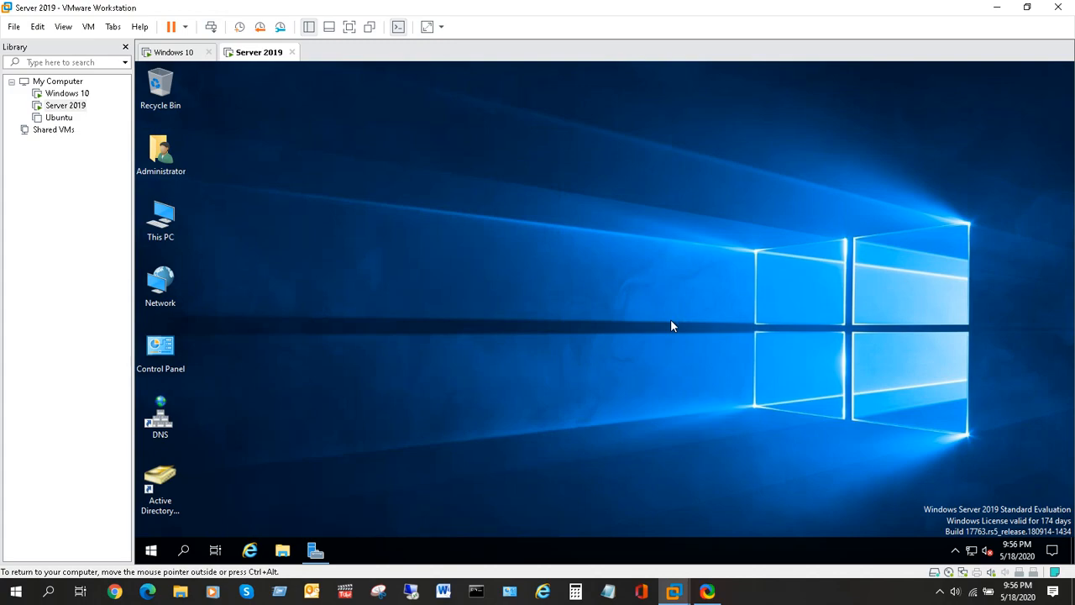
# Maximise the window, browse Dallas.org's Computers and Users containers, then switch to the Windows 10 VM.
pyautogui.click(660, 132)
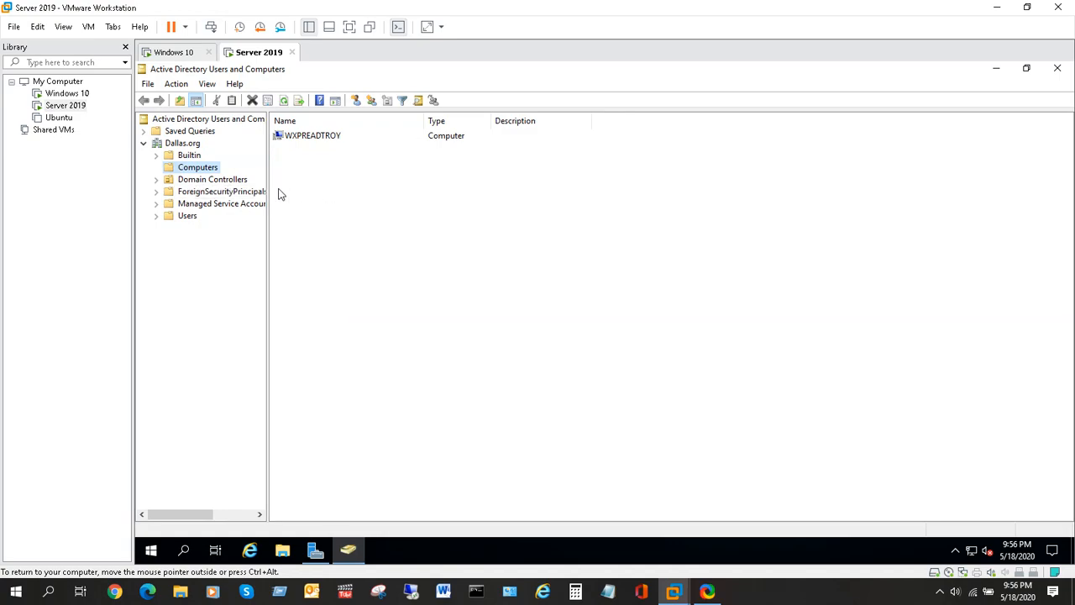
pyautogui.moveTo(267, 261); pyautogui.dragTo(302, 261)
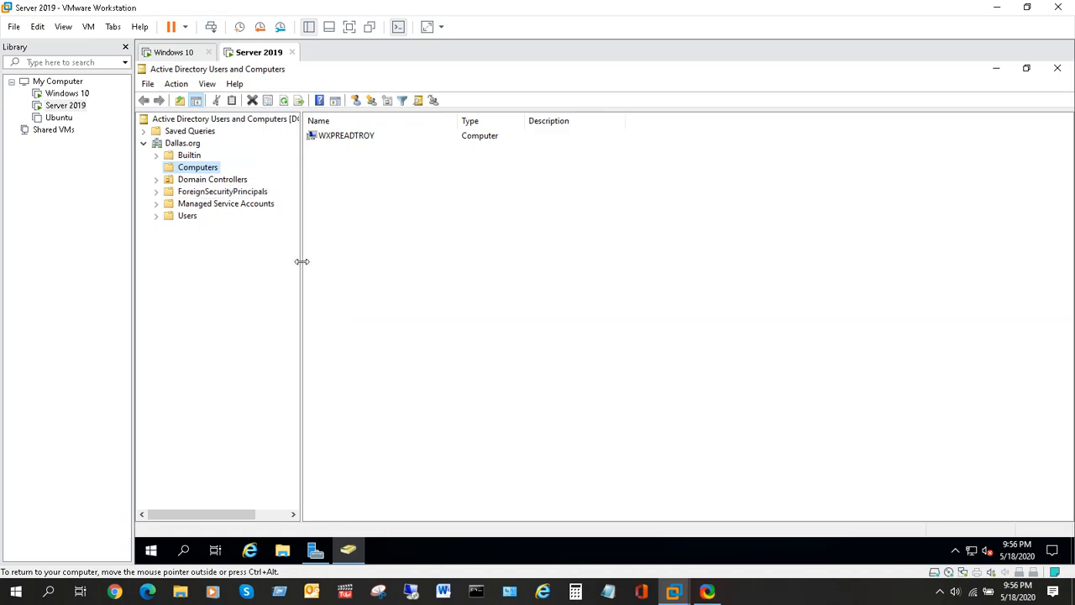
pyautogui.click(185, 143)
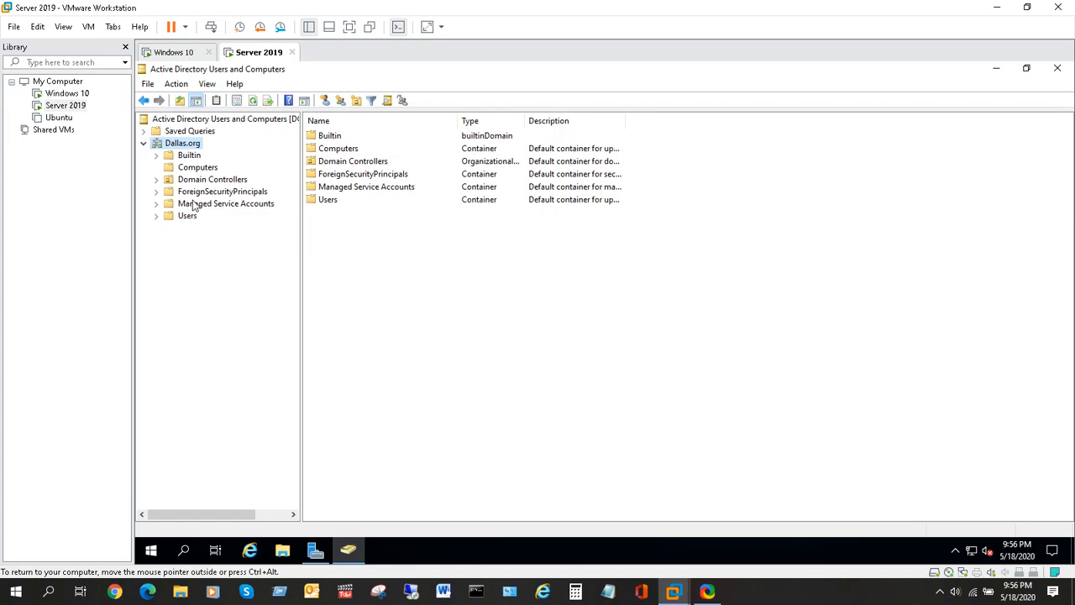
pyautogui.click(208, 172)
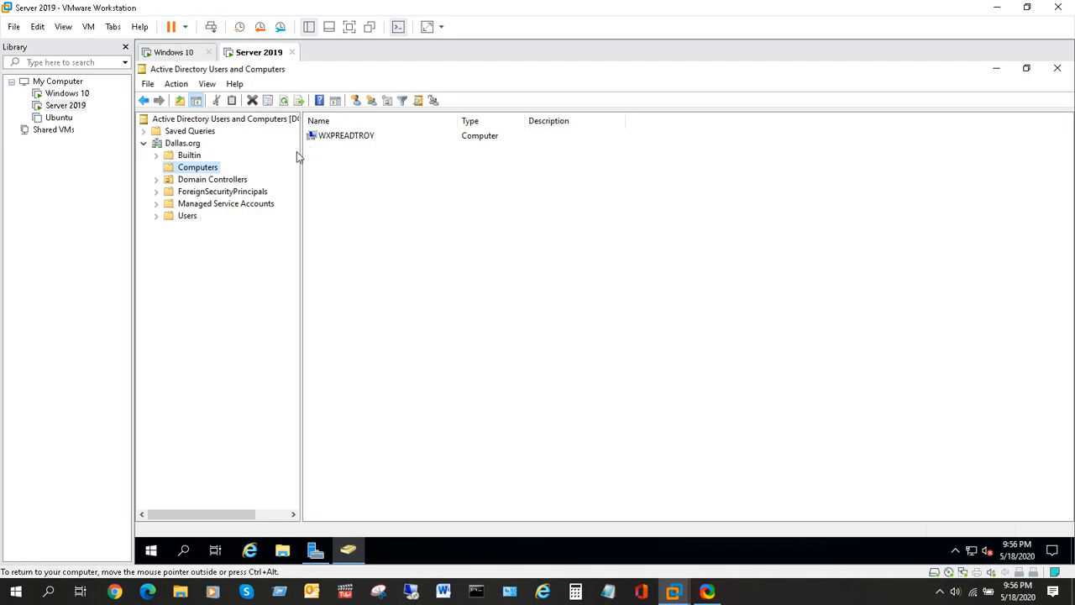
pyautogui.click(186, 218)
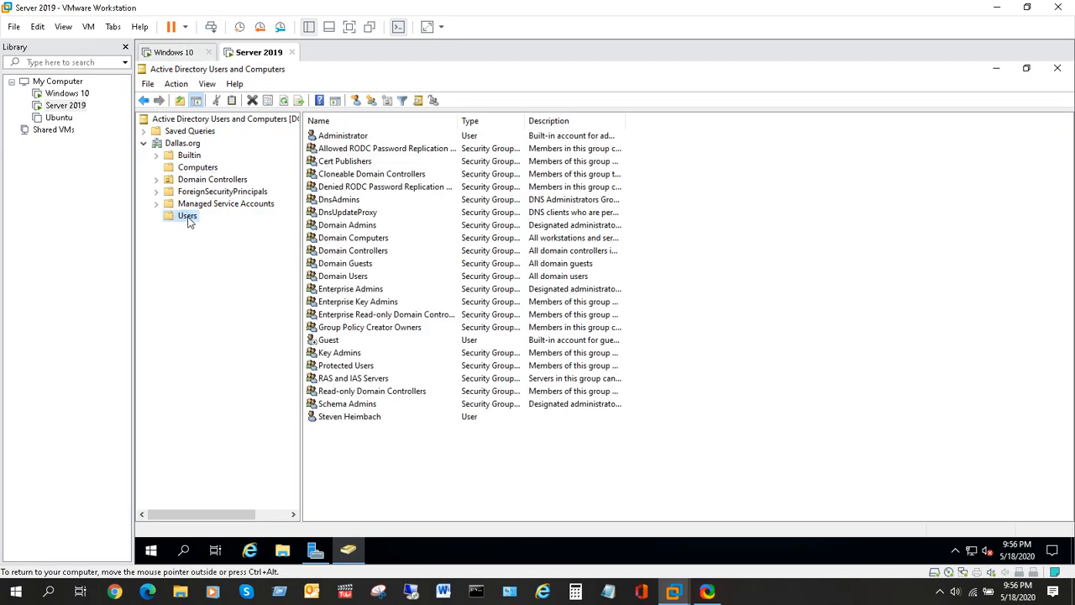
pyautogui.click(178, 53)
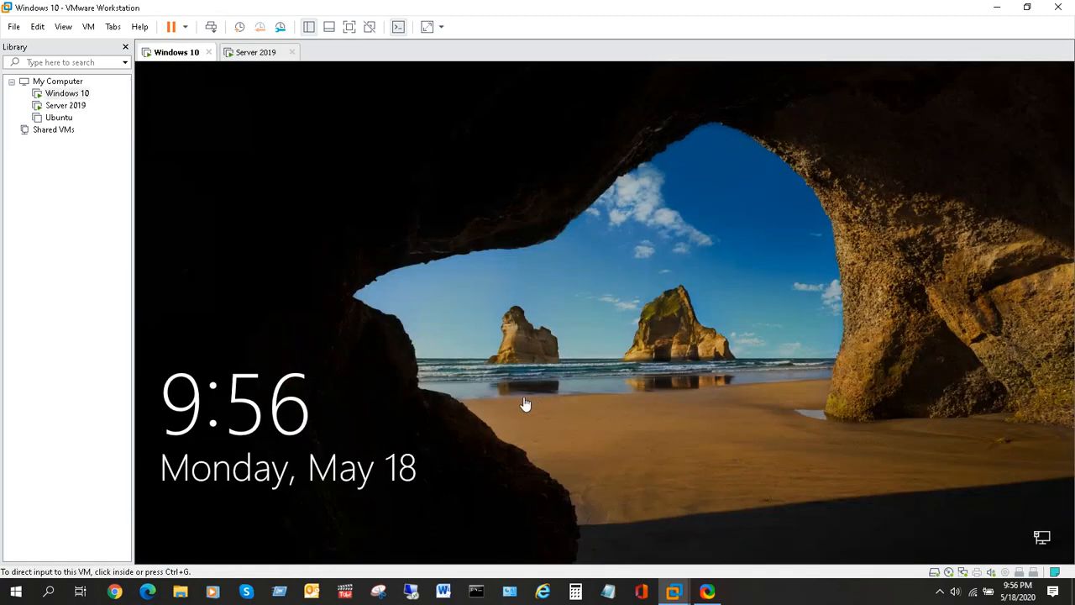
# Try signing in to Windows 10 as Other user with a user name and password, then dismiss the rejection.
pyautogui.click(299, 125)
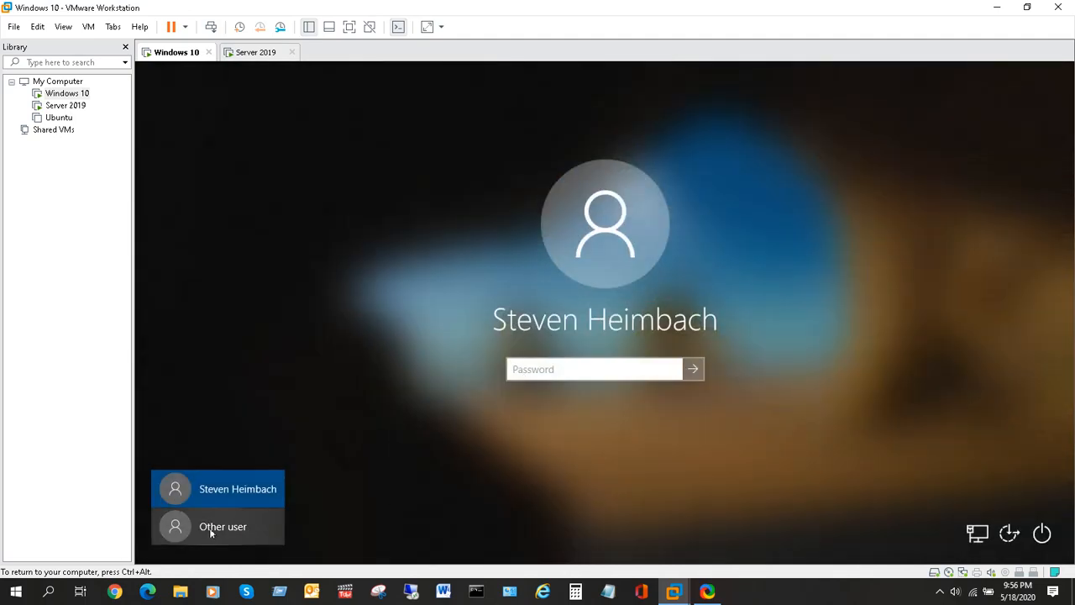
pyautogui.click(234, 533)
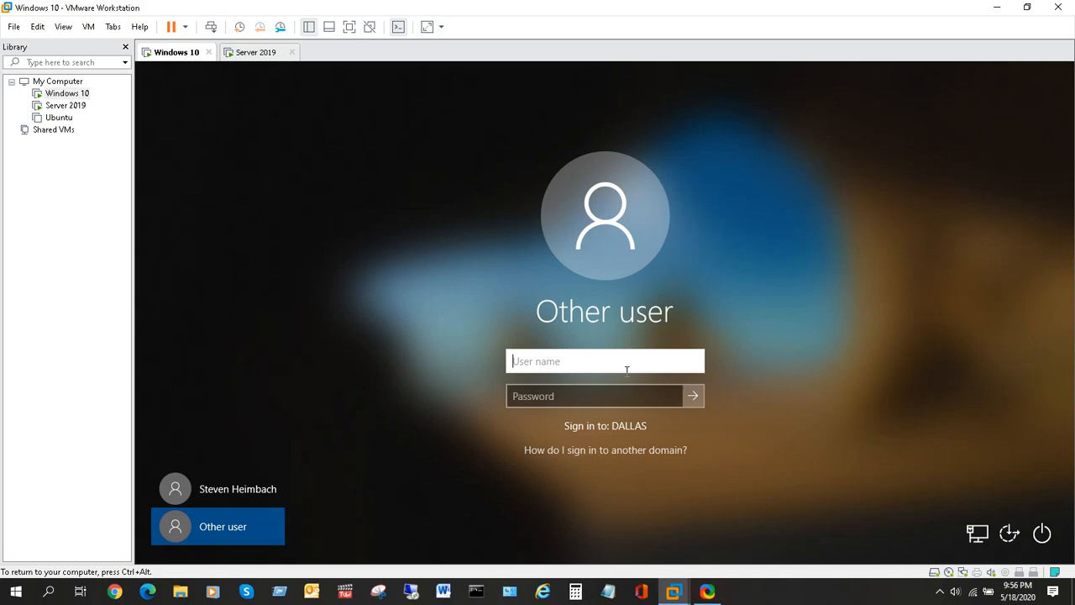
pyautogui.write('lee')
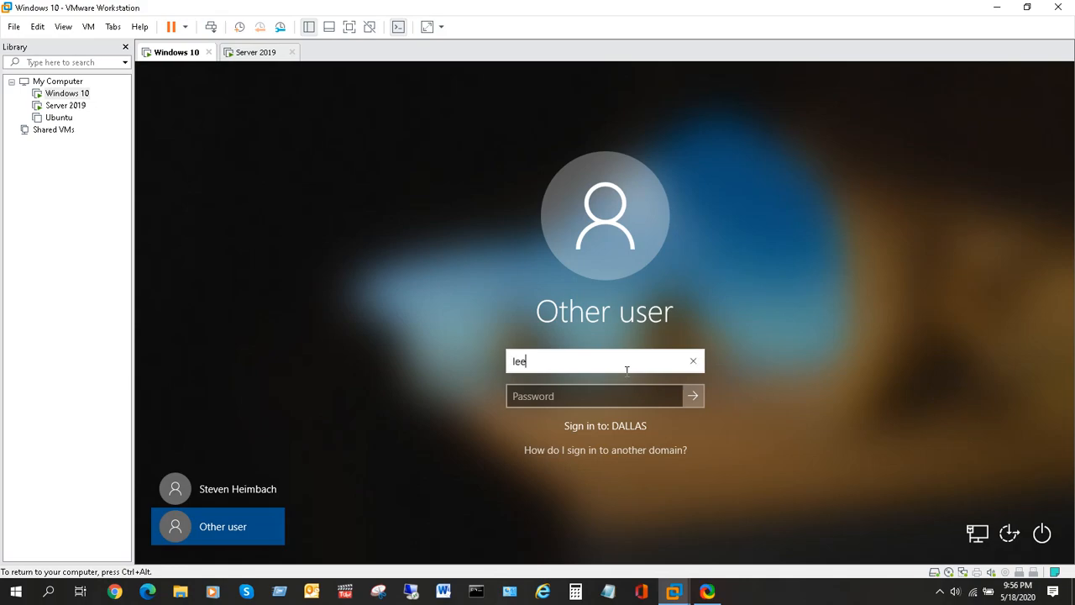
pyautogui.click(580, 395)
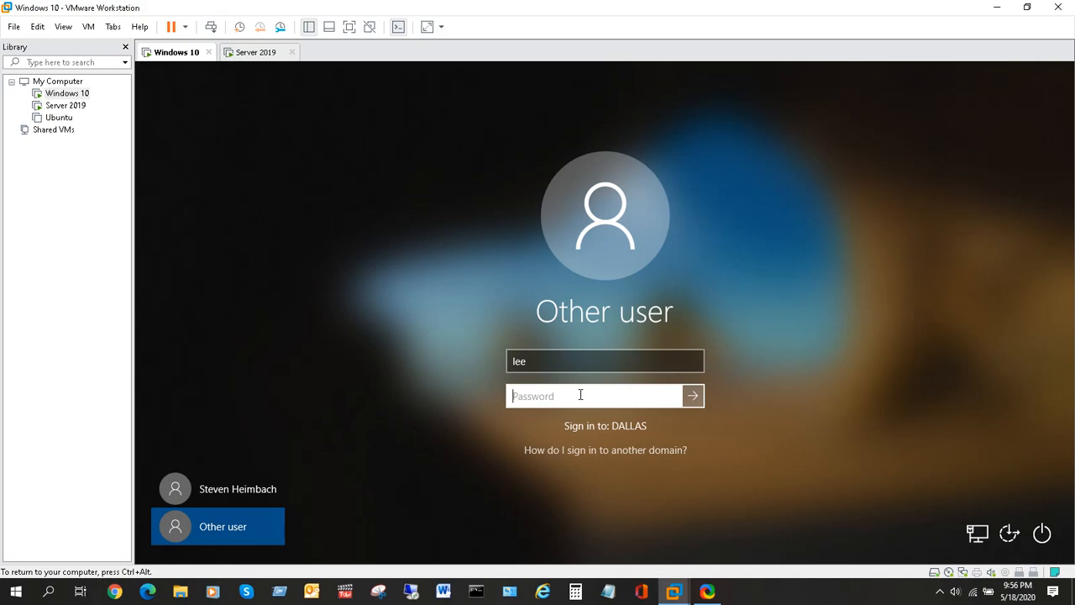
pyautogui.write('Pa$$w0rd')
pyautogui.press('Return')
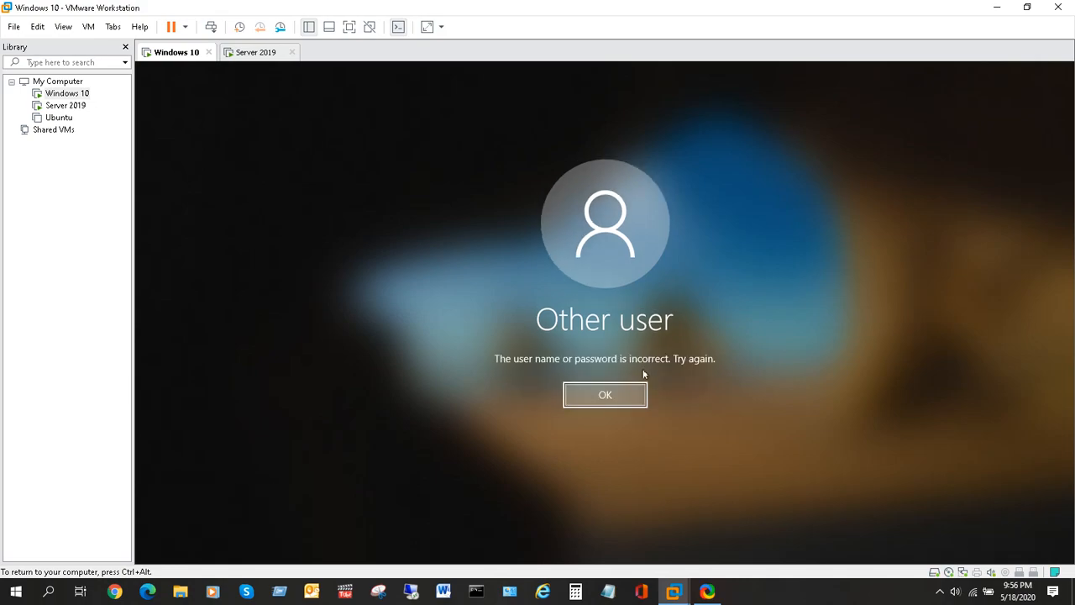
pyautogui.click(605, 400)
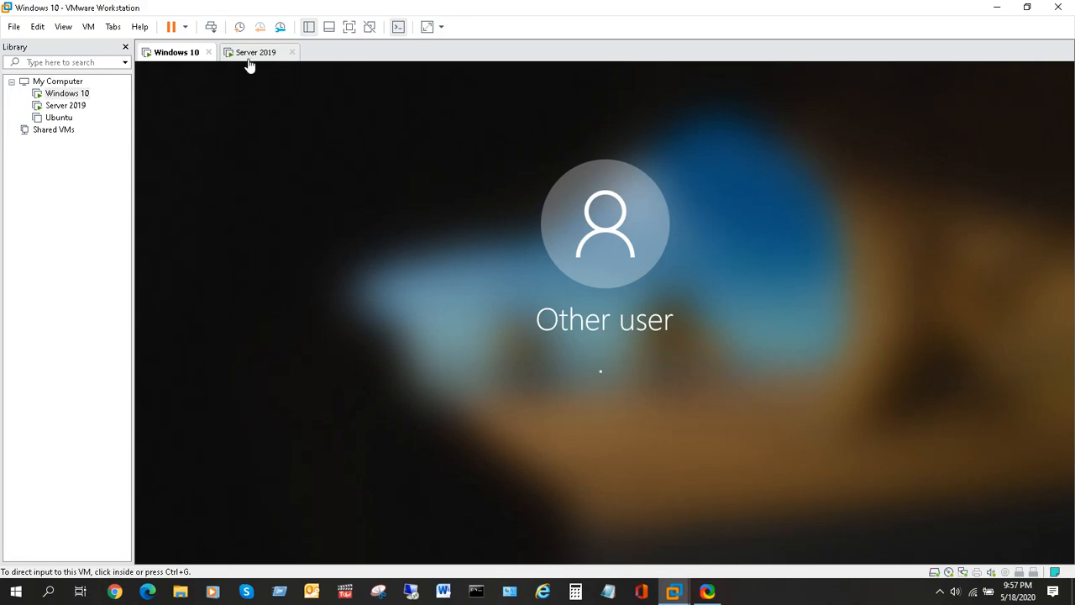
# Return to Server 2019 and sort the Dallas.org Users list by type.
pyautogui.click(250, 55)
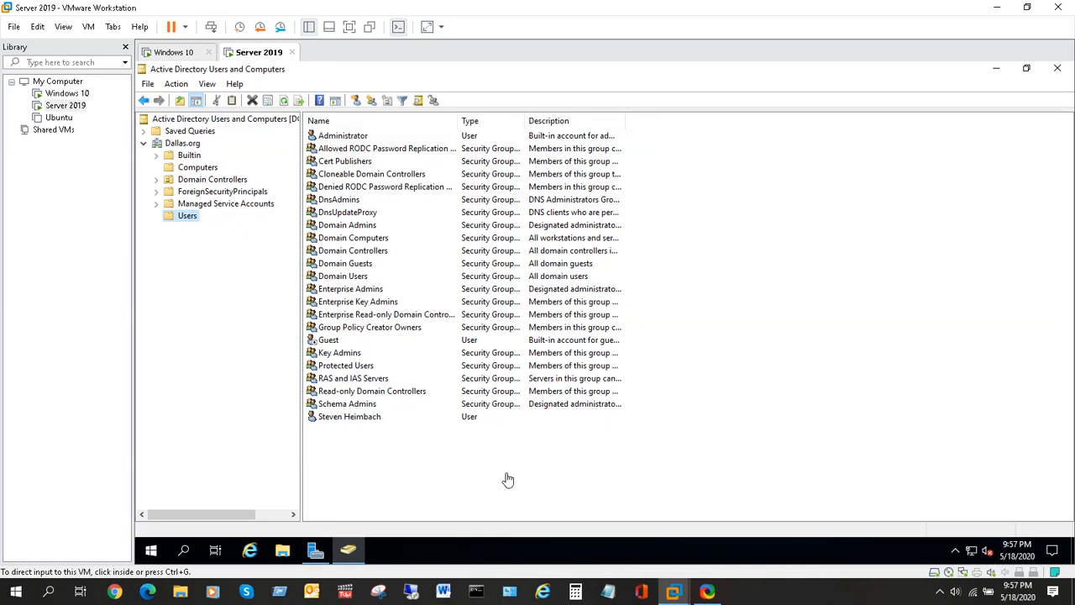
pyautogui.click(472, 126)
pyautogui.click(473, 125)
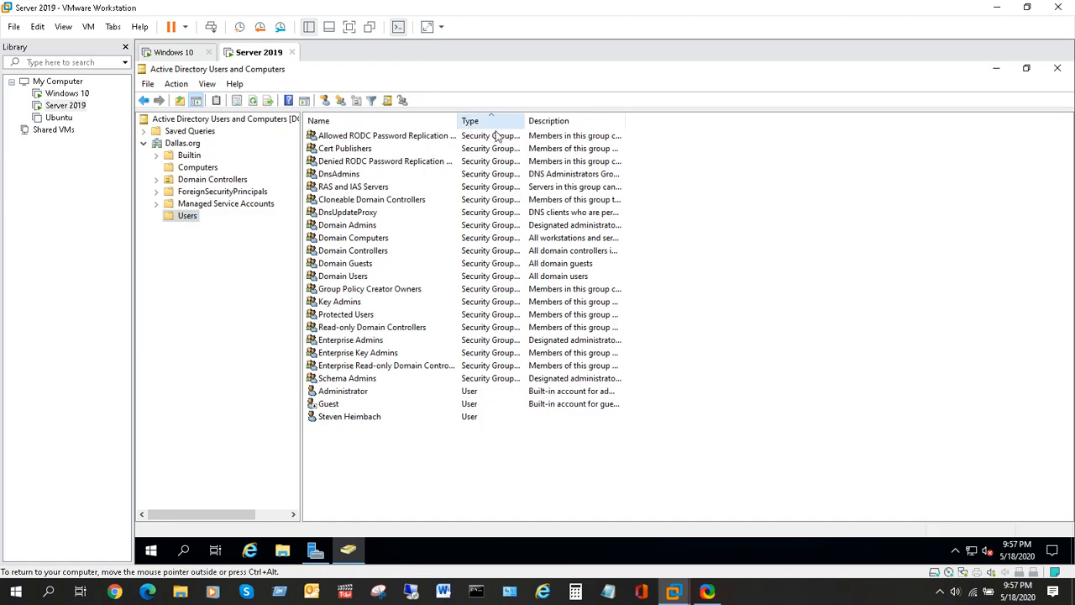
pyautogui.click(477, 126)
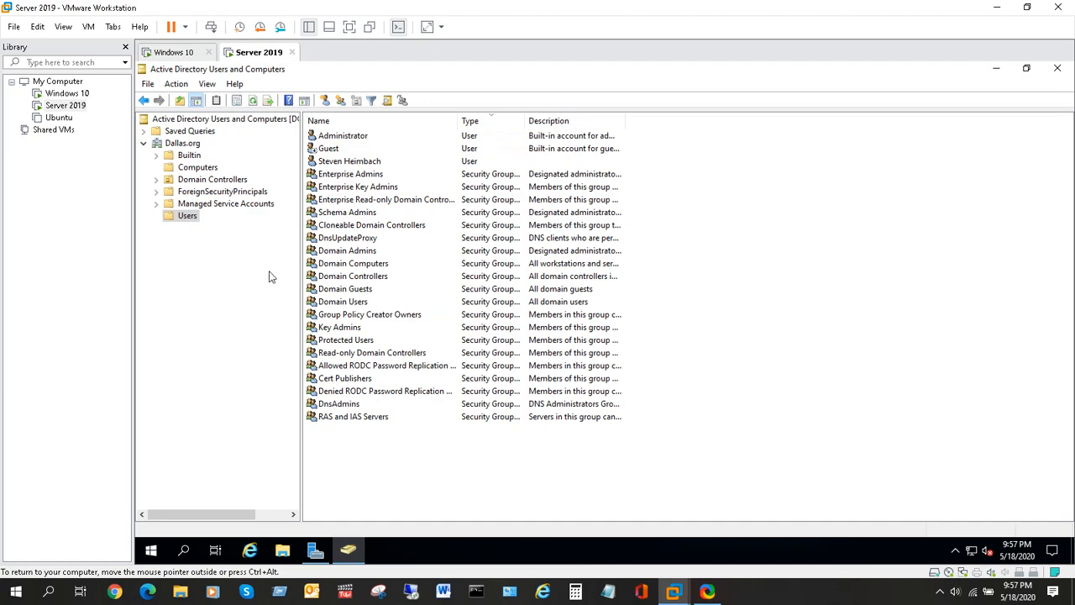
# Bring up and dismiss the shortcut menus for the Users container and its list.
pyautogui.rightClick(185, 218)
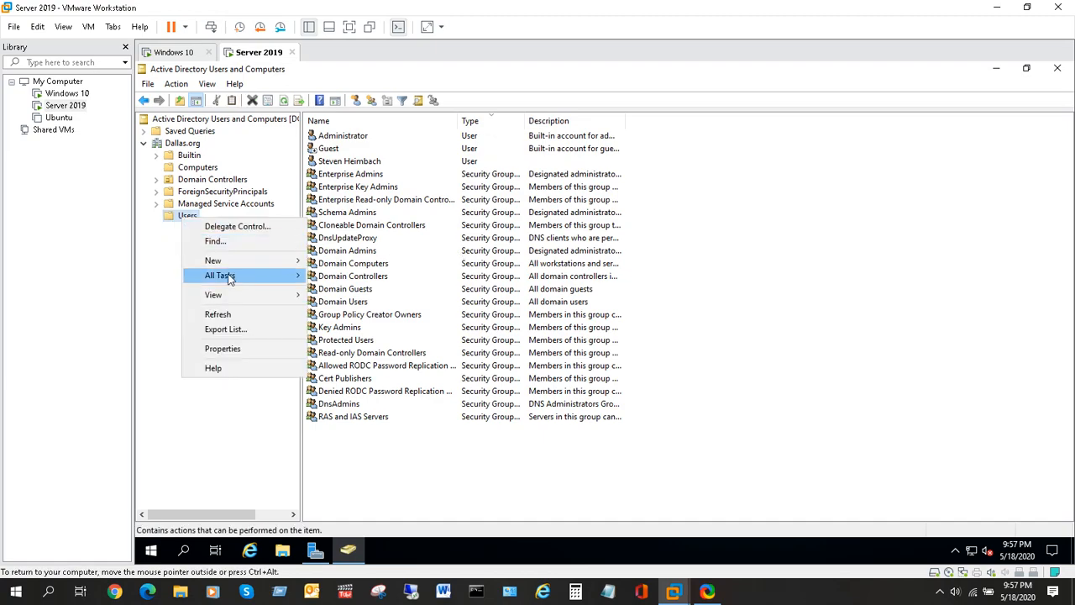
pyautogui.moveTo(250, 263)
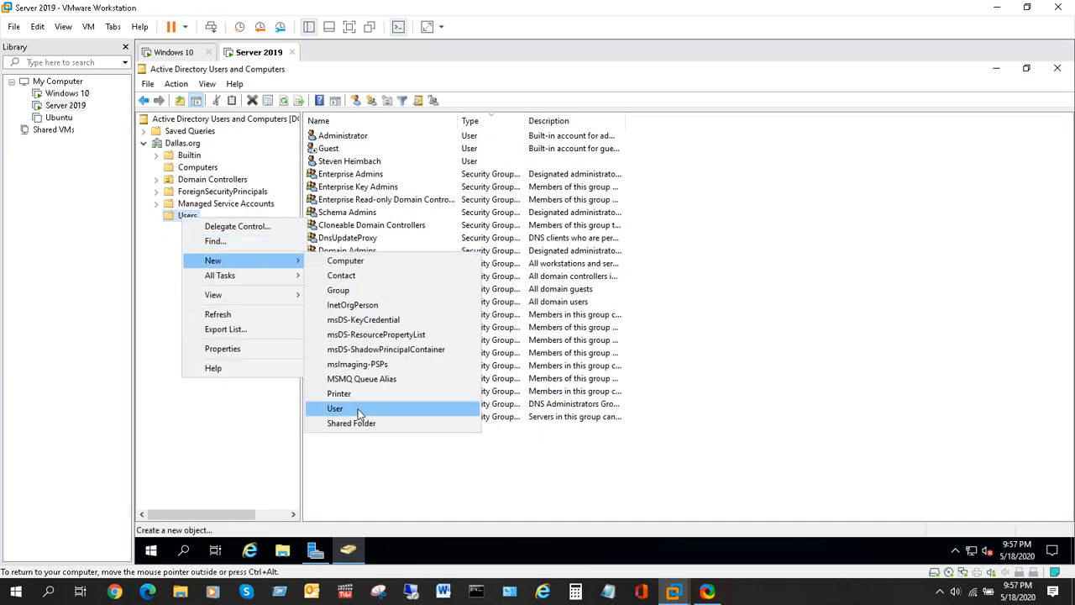
pyautogui.click(802, 261)
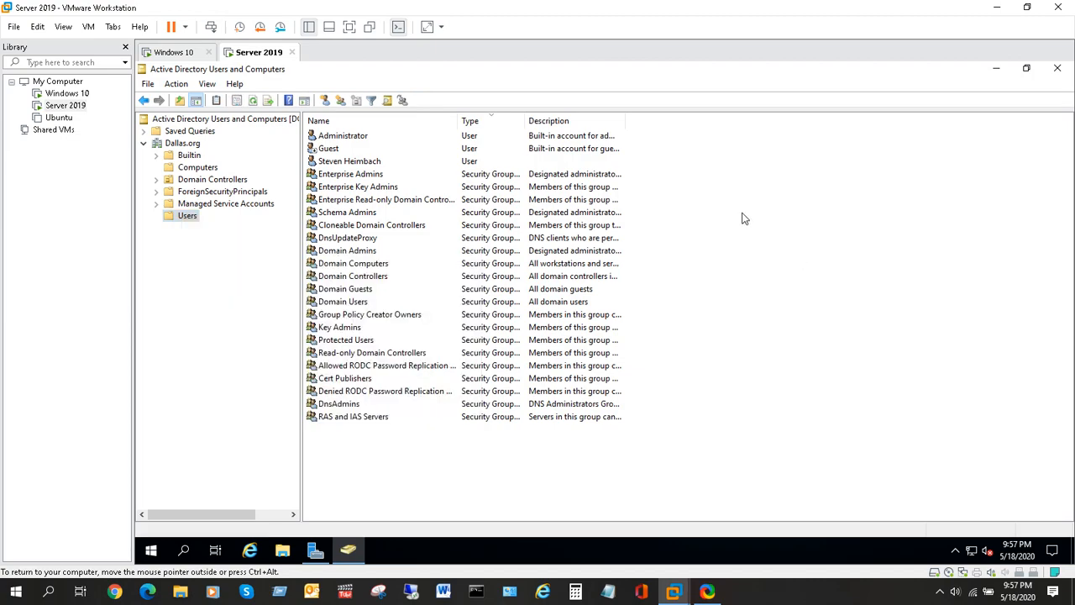
pyautogui.rightClick(754, 221)
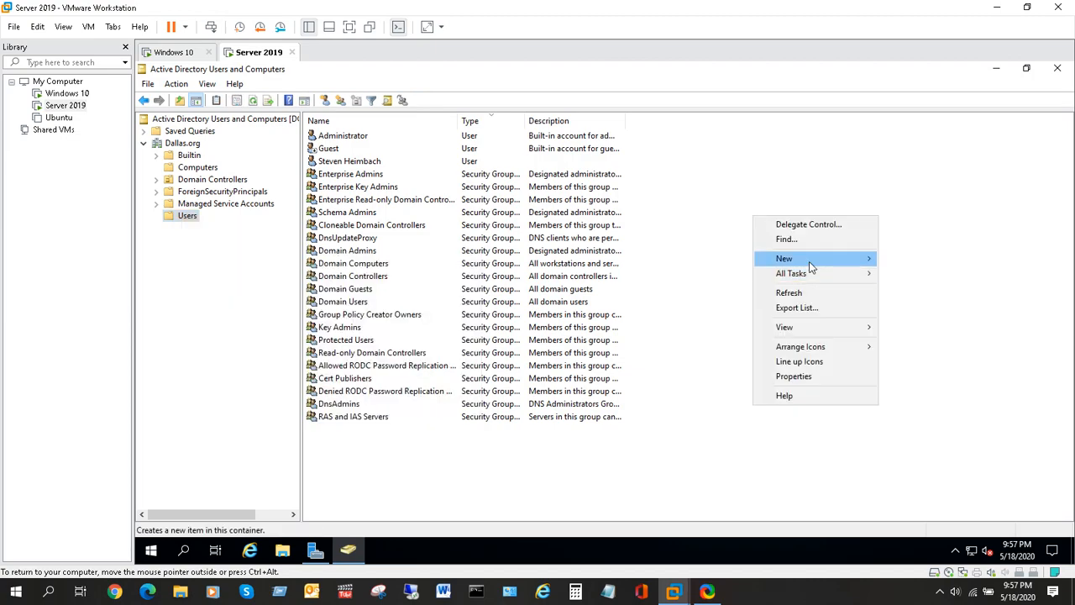
pyautogui.click(847, 189)
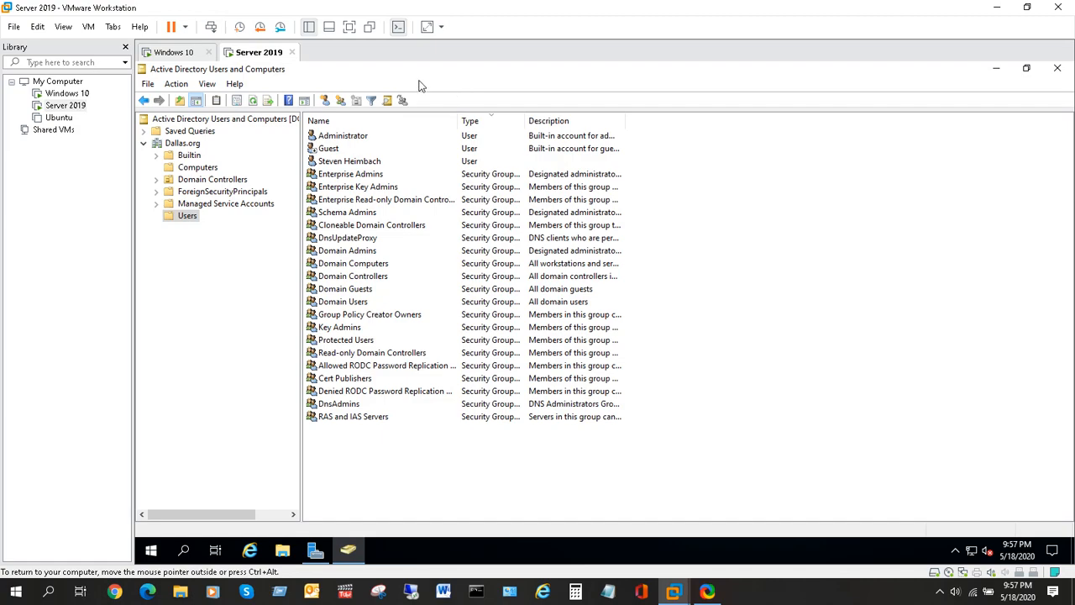
# Open the New Object – User form, cancel it, and bring up the Users folder's actions.
pyautogui.click(324, 100)
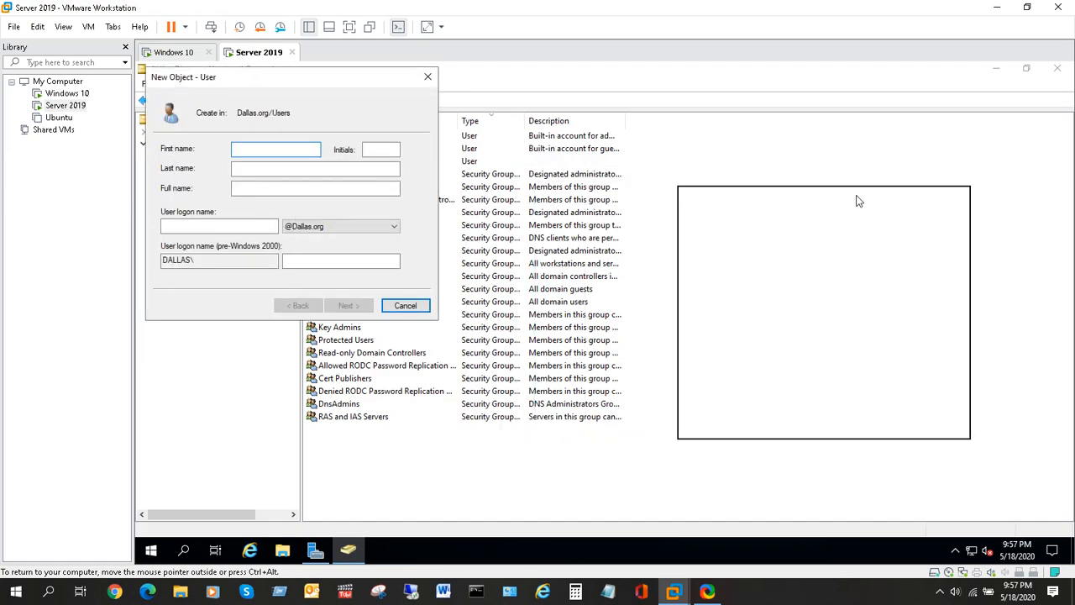
pyautogui.moveTo(857, 201); pyautogui.dragTo(857, 202)
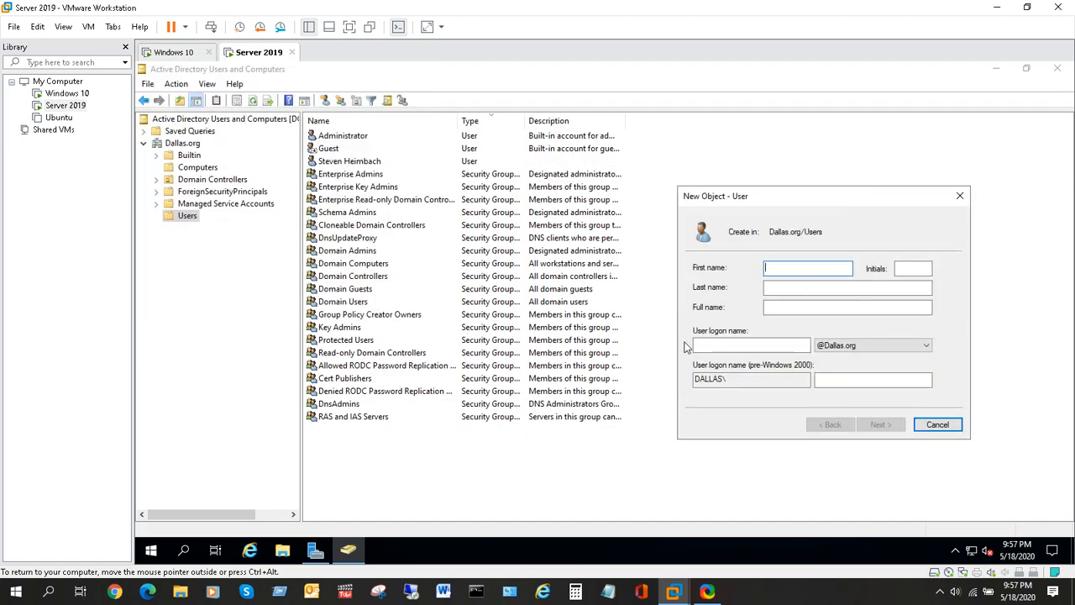
pyautogui.click(961, 198)
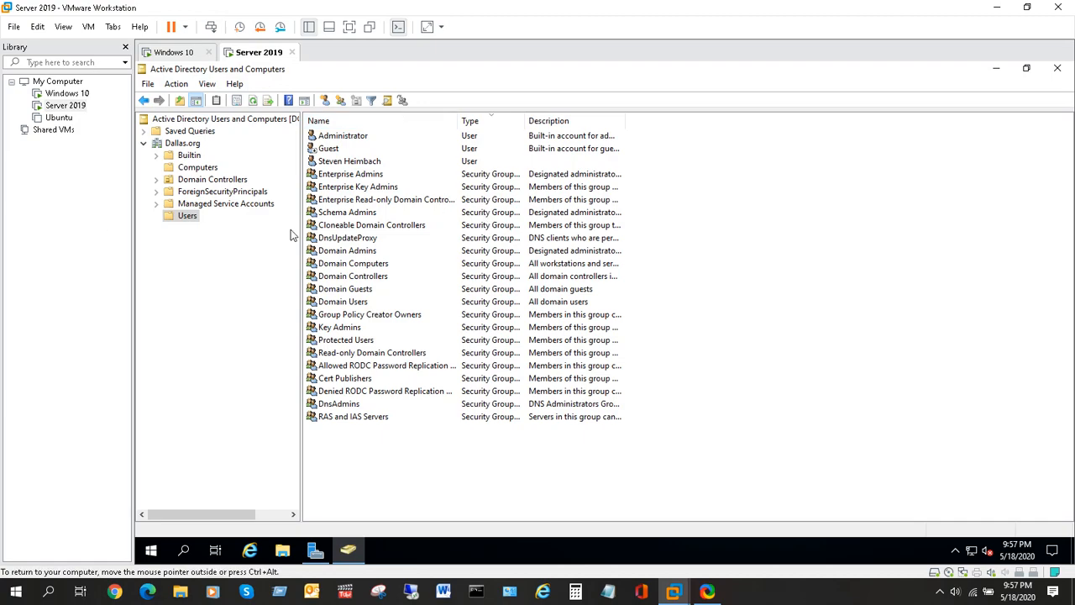
pyautogui.rightClick(192, 217)
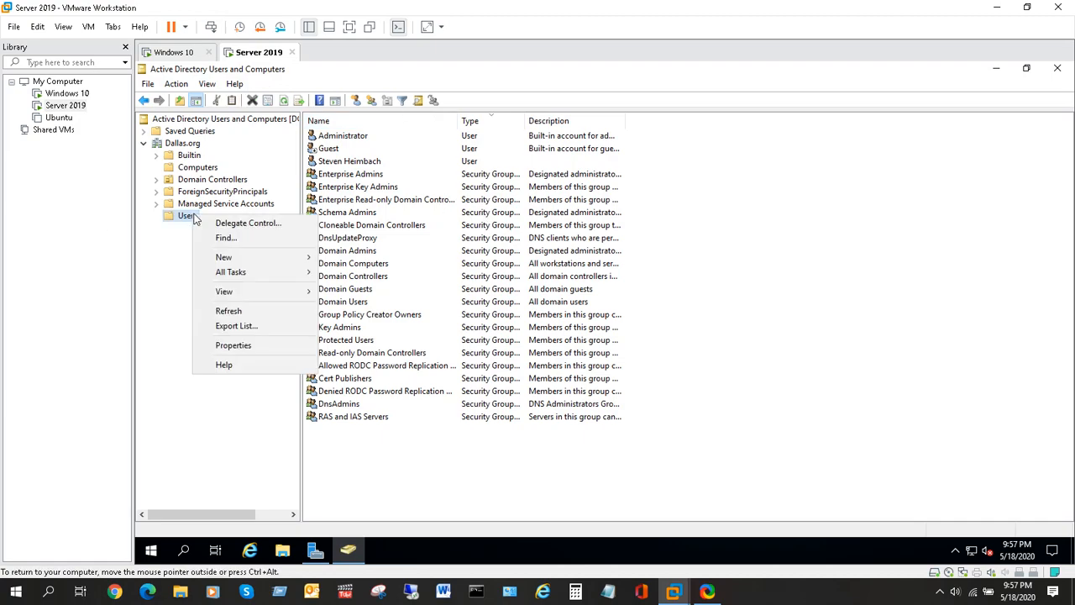
# Create a New > User in Users, entering the first name, last name and logon name, then continue.
pyautogui.moveTo(242, 258)
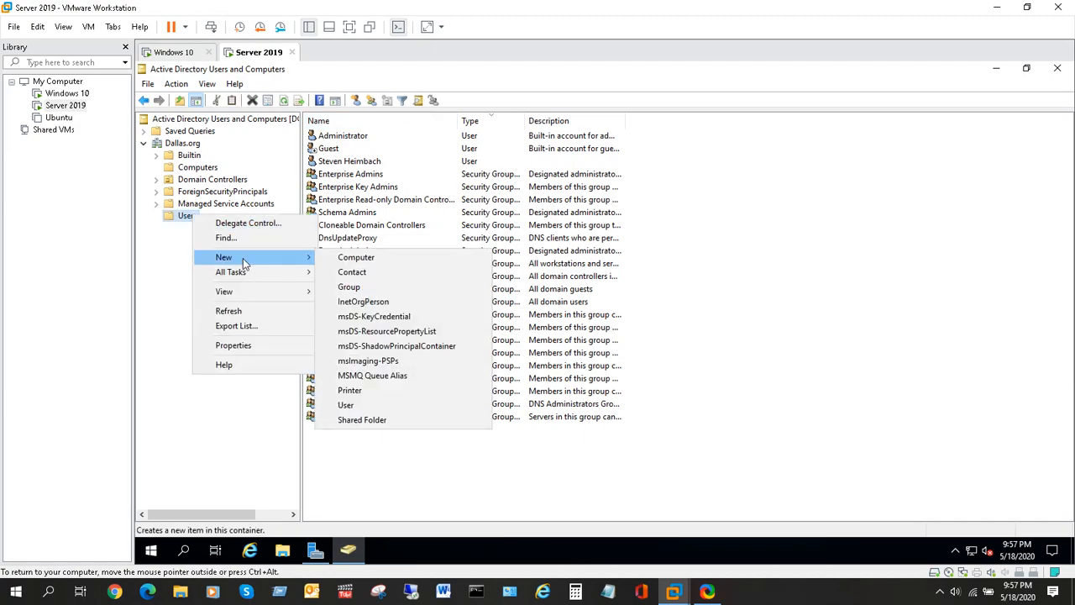
pyautogui.click(361, 405)
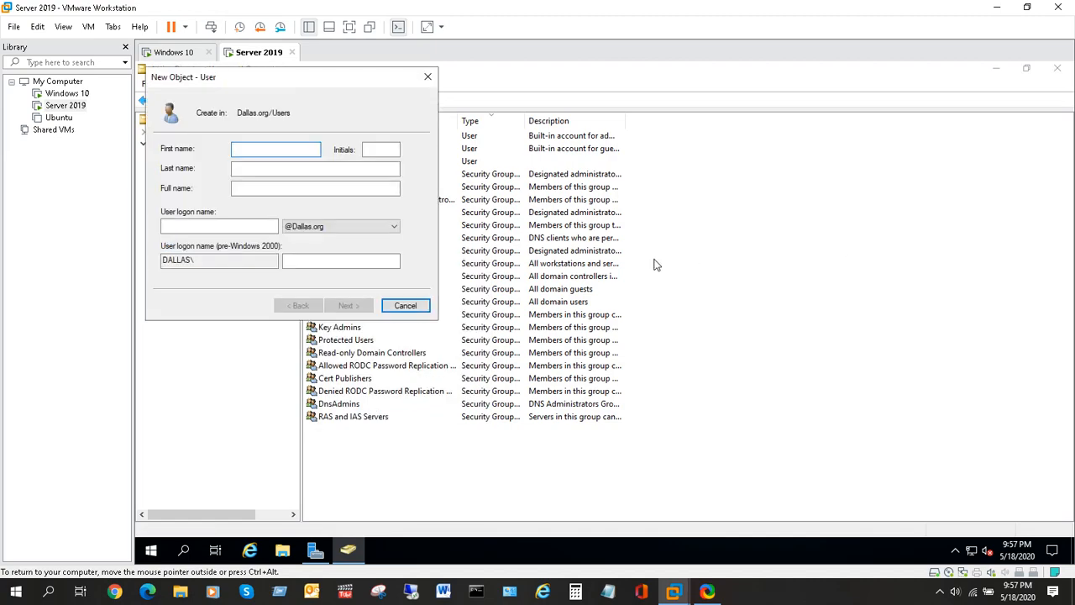
pyautogui.write('lee')
pyautogui.press('BackSpace')
pyautogui.press('BackSpace')
pyautogui.press('BackSpace')
pyautogui.write('Lee')
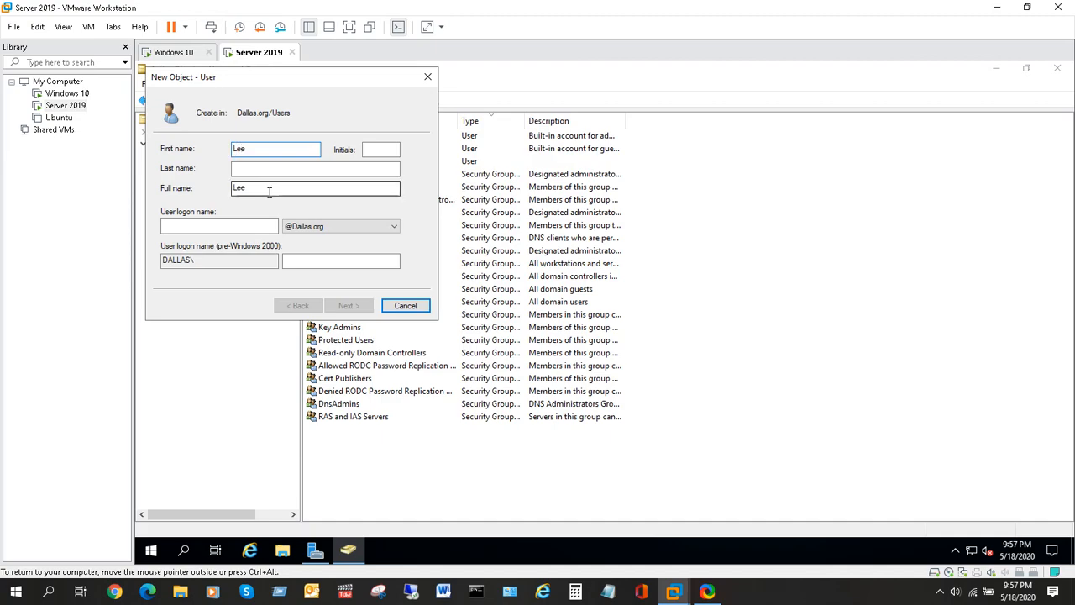
pyautogui.click(247, 170)
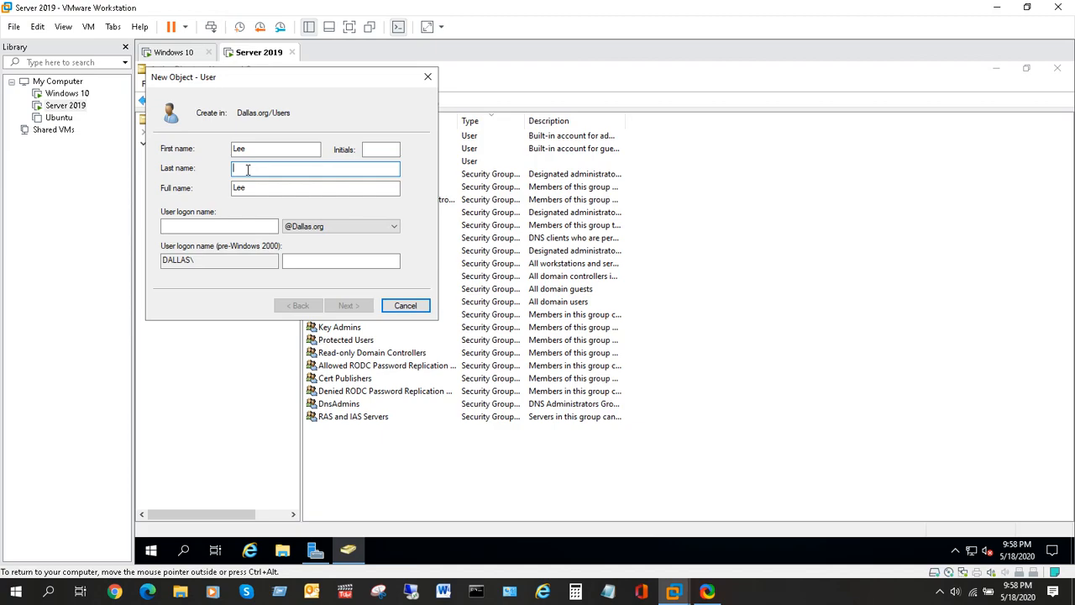
pyautogui.write('Test')
pyautogui.click(201, 226)
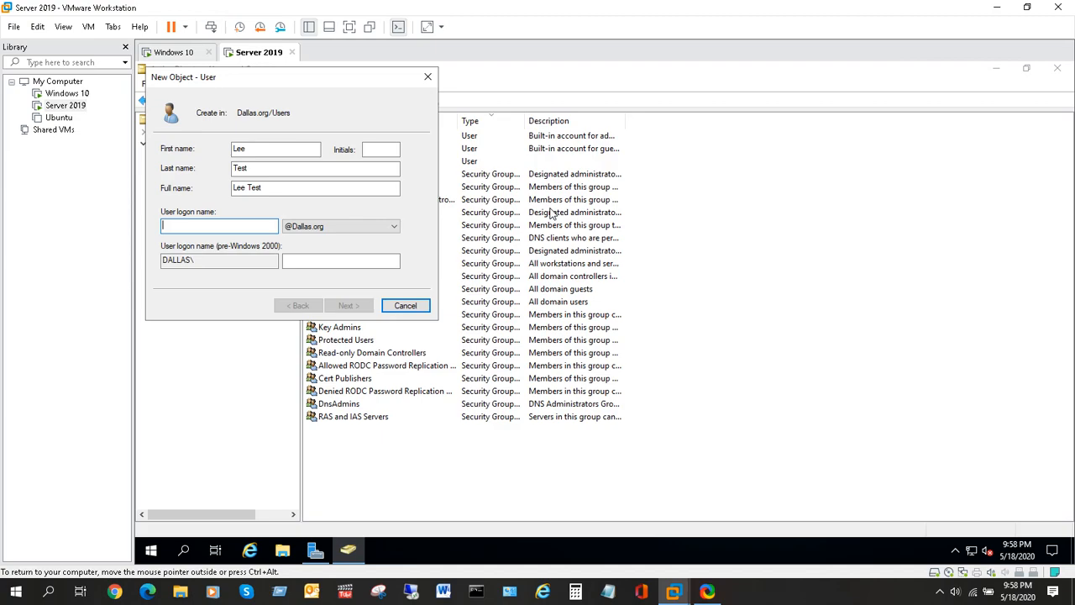
pyautogui.write('cab')
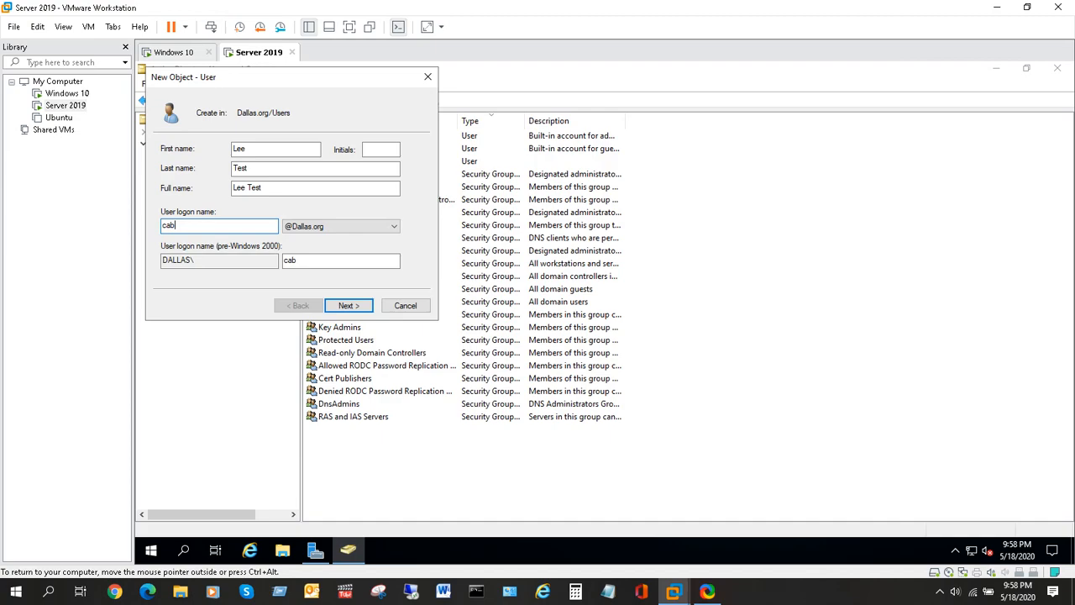
pyautogui.write('7961')
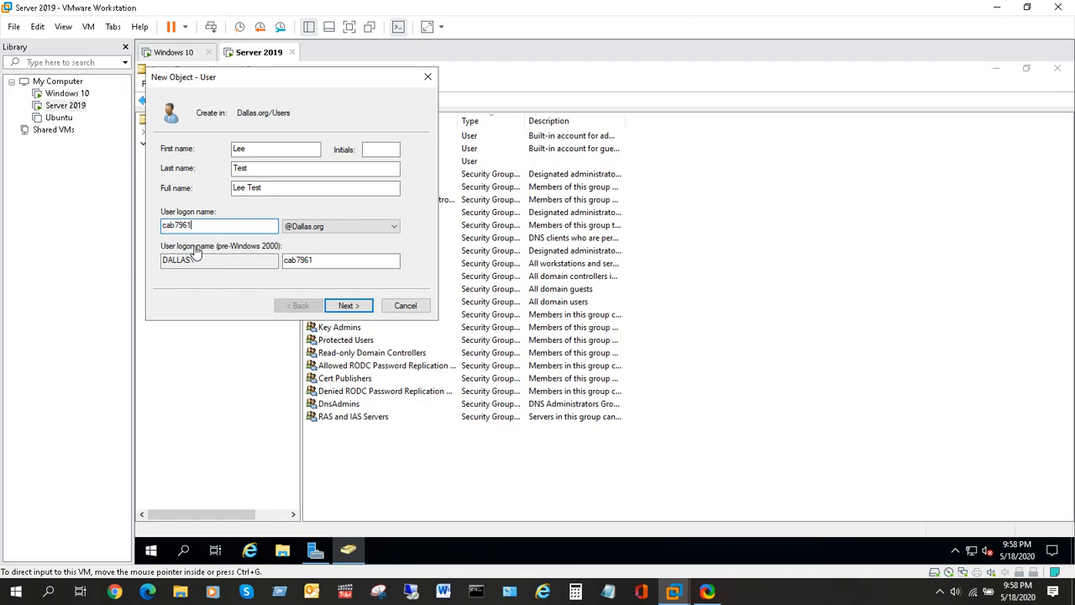
pyautogui.click(356, 308)
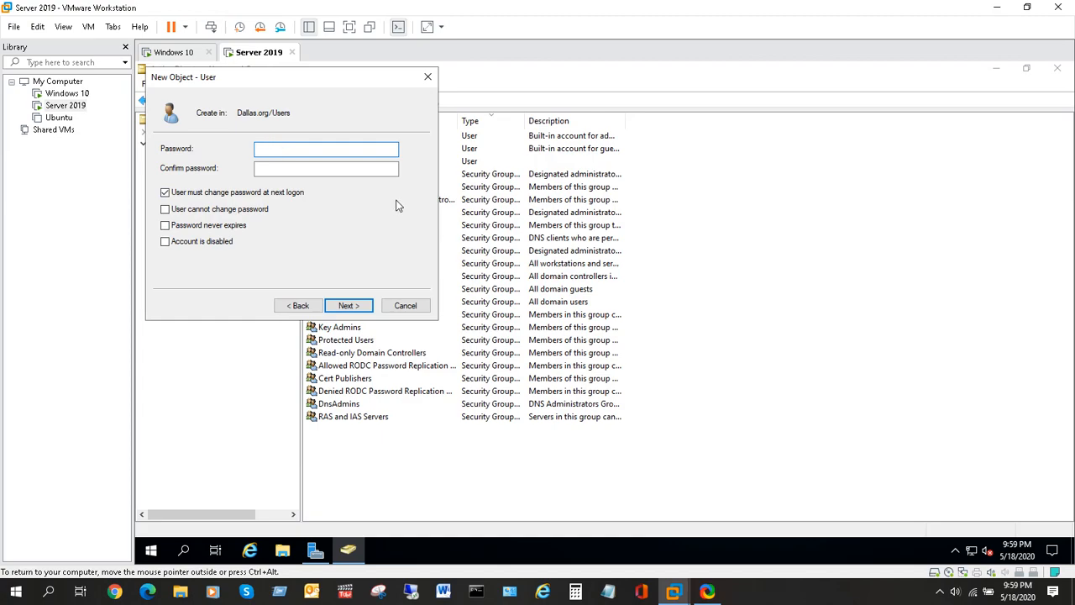
# Enter a password and confirmation, then dismiss the resulting password mismatch error.
pyautogui.write('*************')
pyautogui.click(314, 173)
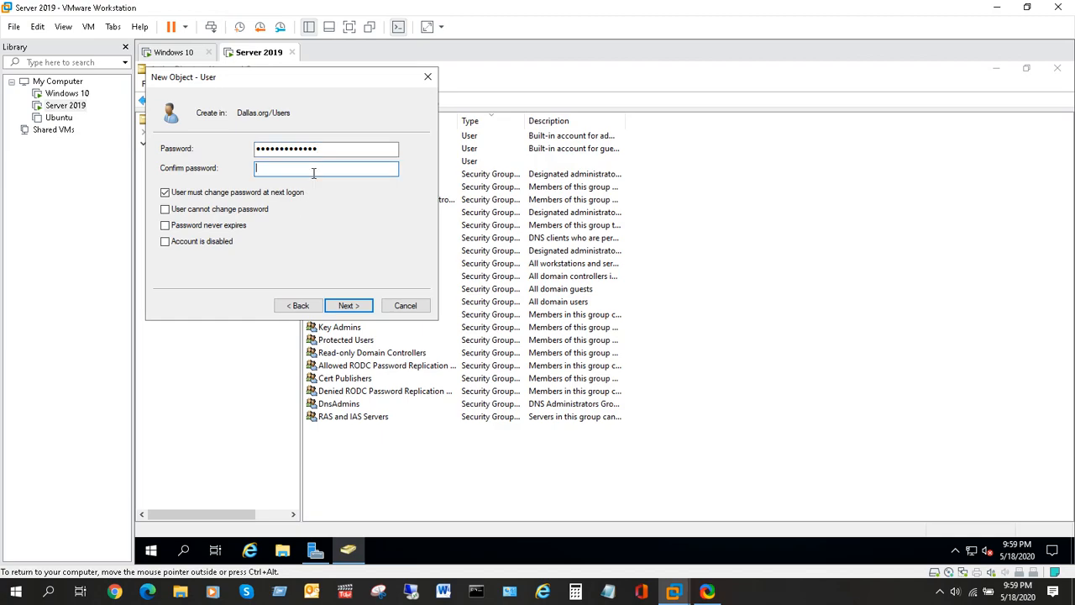
pyautogui.write('*****')
pyautogui.press('BackSpace')
pyautogui.press('BackSpace')
pyautogui.press('BackSpace')
pyautogui.press('BackSpace')
pyautogui.press('BackSpace')
pyautogui.write('*************')
pyautogui.click(355, 309)
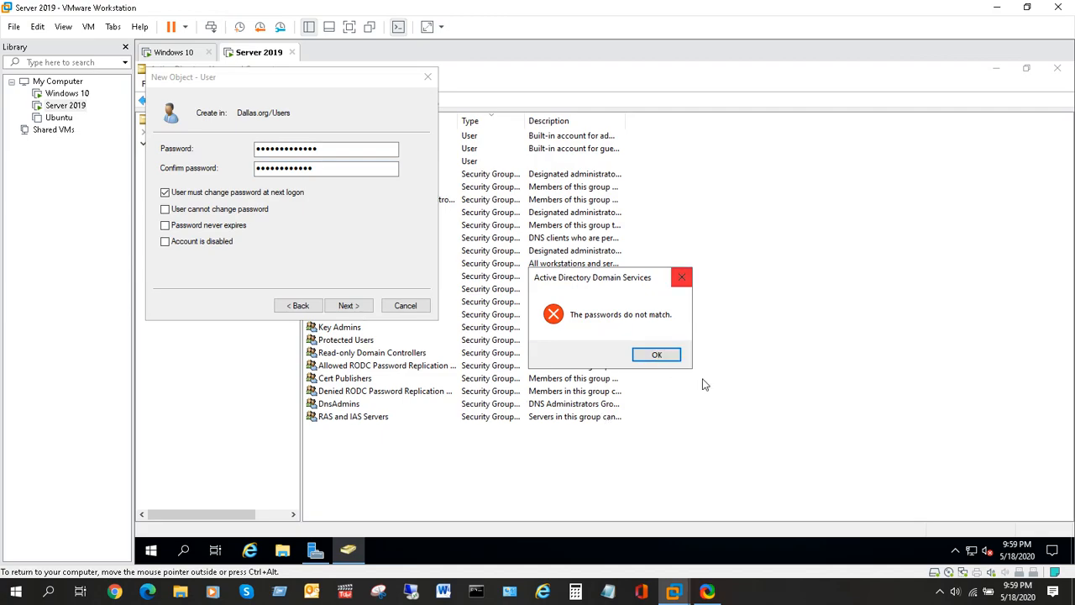
pyautogui.click(659, 355)
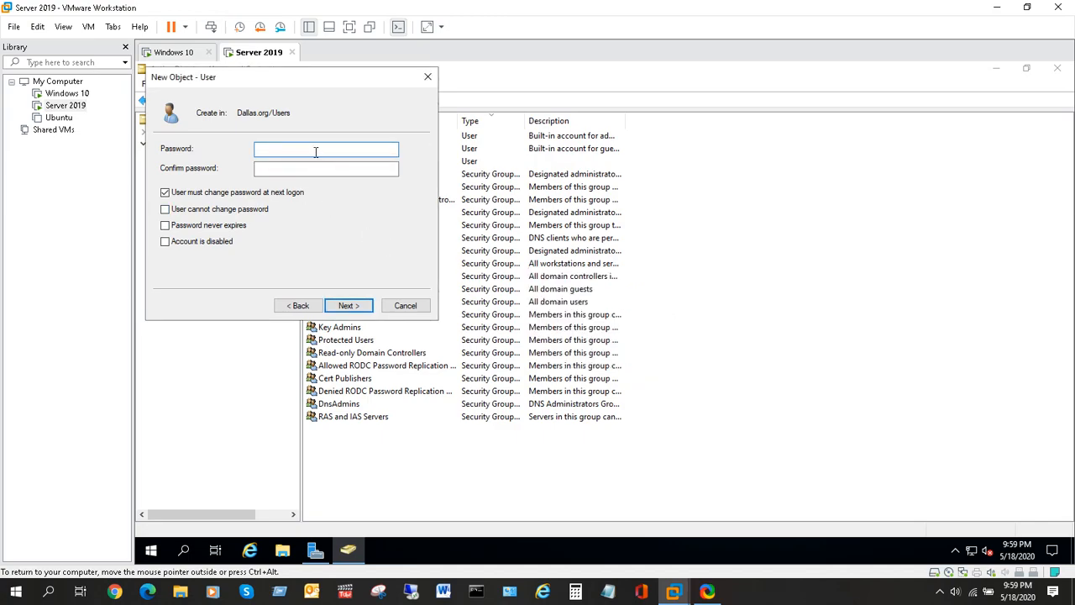
# Re-enter matching password and confirmation, keeping change-at-next-logon on, and continue to the summary.
pyautogui.write('Pa$$w0rd1234')
pyautogui.click(289, 170)
pyautogui.write('Pa$$w0r')
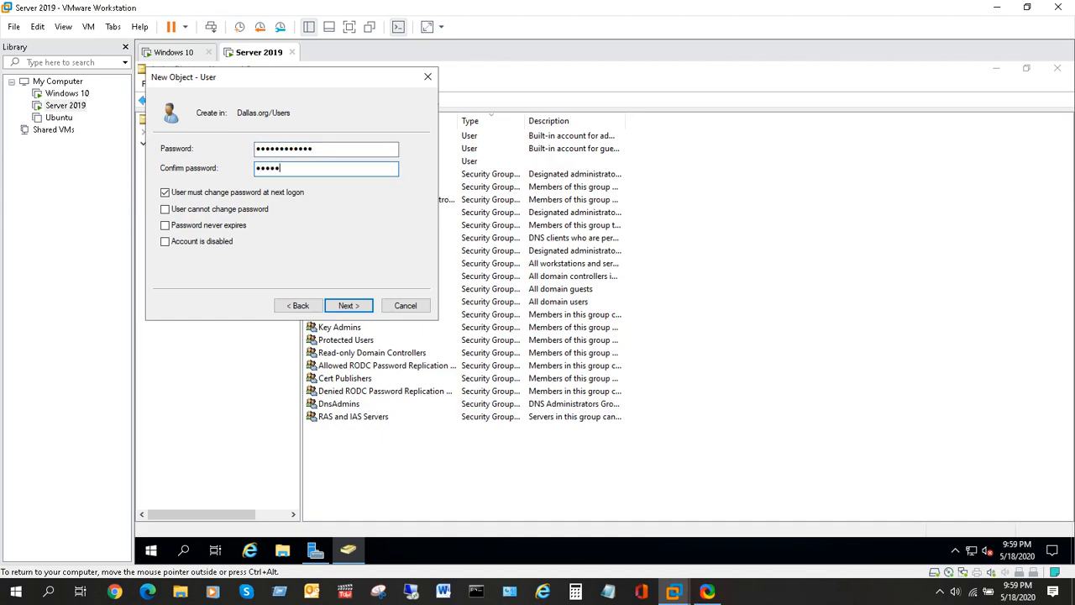
pyautogui.write('d1234')
pyautogui.click(352, 307)
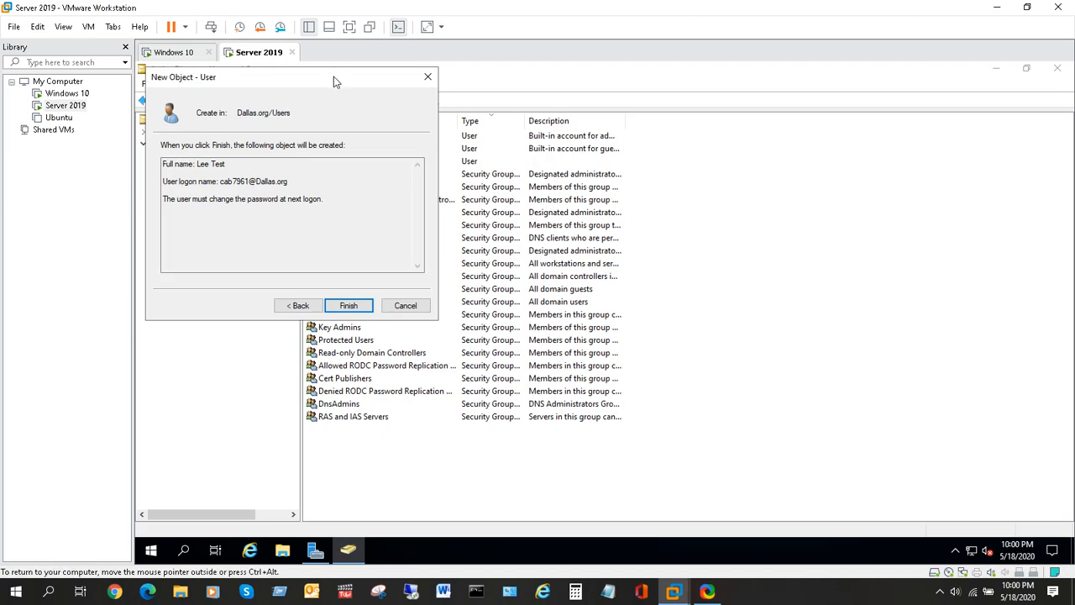
# Finish the New Object – User wizard so the account is created in Dallas.org/Users.
pyautogui.moveTo(333, 82); pyautogui.dragTo(349, 126)
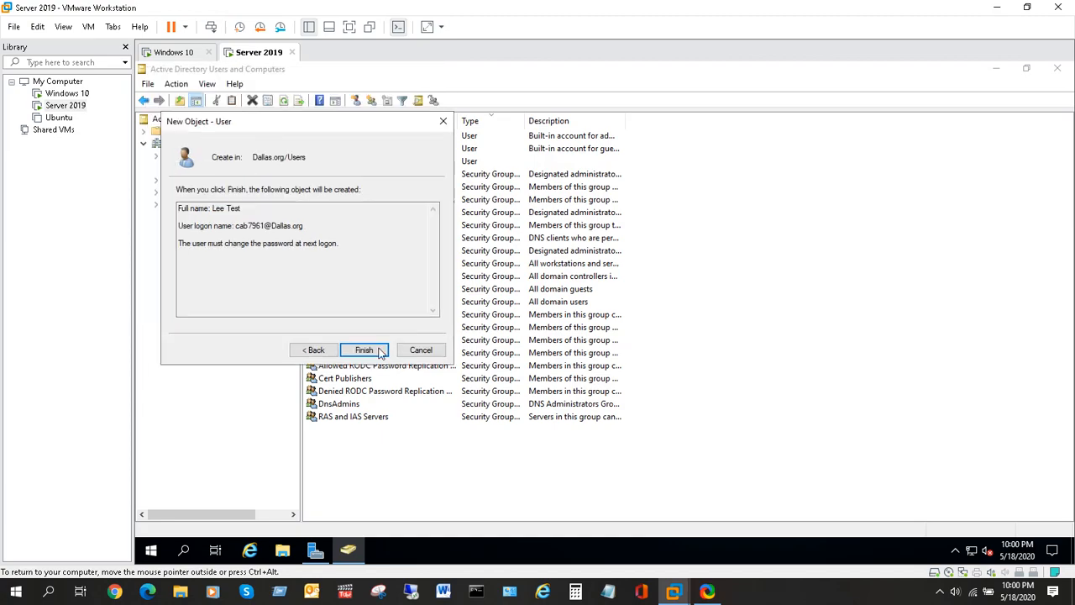
pyautogui.click(379, 351)
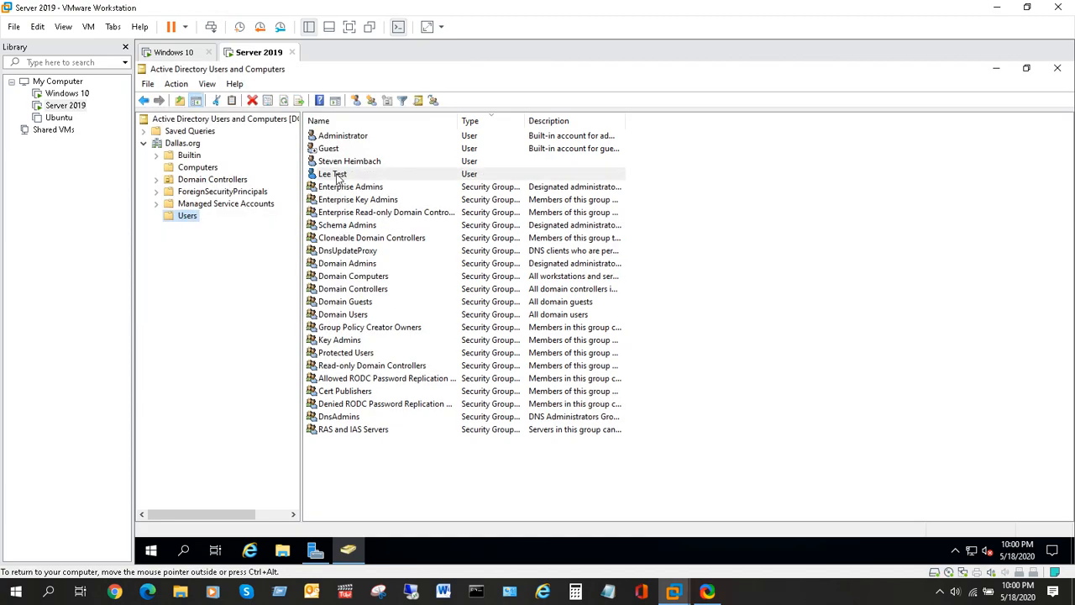
# Open the new user's Properties and view the Address and Account tabs.
pyautogui.doubleClick(380, 176)
pyautogui.moveTo(591, 126); pyautogui.dragTo(540, 119)
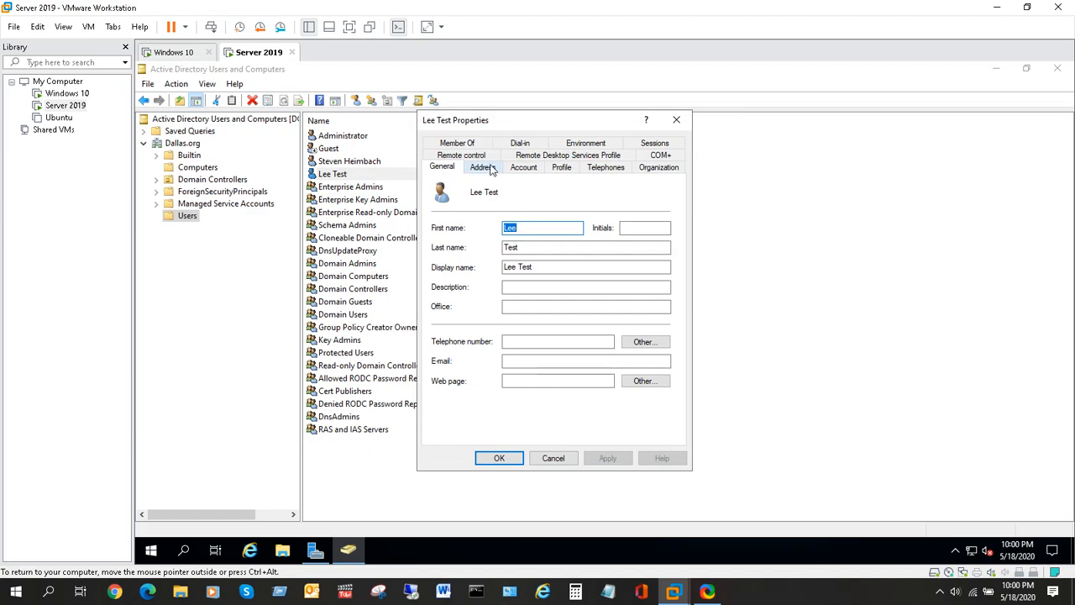
pyautogui.click(493, 169)
pyautogui.click(523, 168)
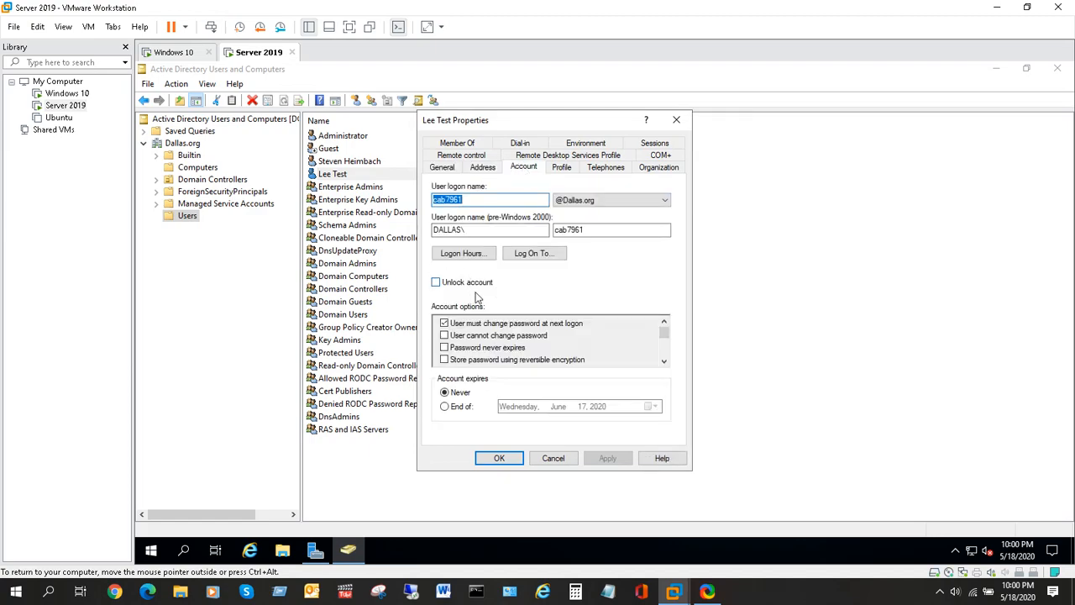
pyautogui.moveTo(665, 336); pyautogui.dragTo(679, 319)
# Review the Remote Desktop, Environment, Profile, Telephones, Organization and Member Of tabs, then close with OK.
pyautogui.click(559, 159)
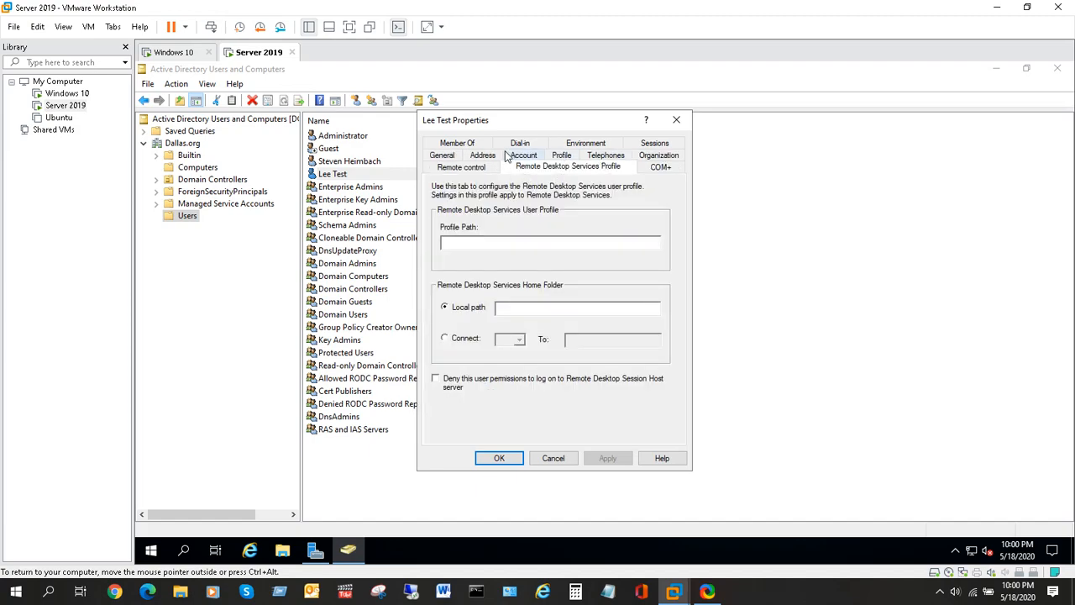
pyautogui.click(568, 148)
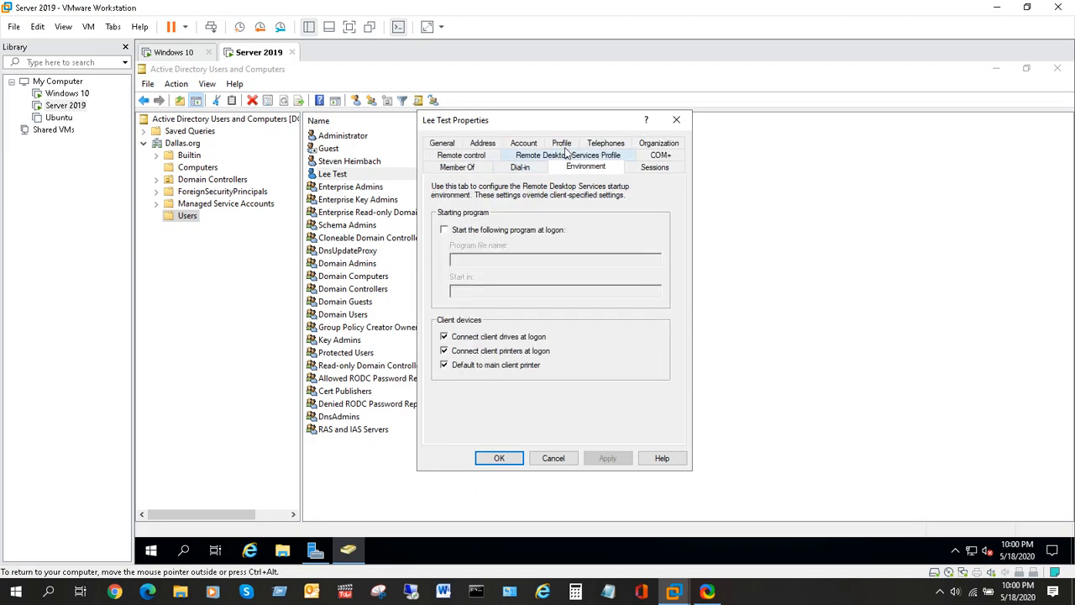
pyautogui.click(562, 145)
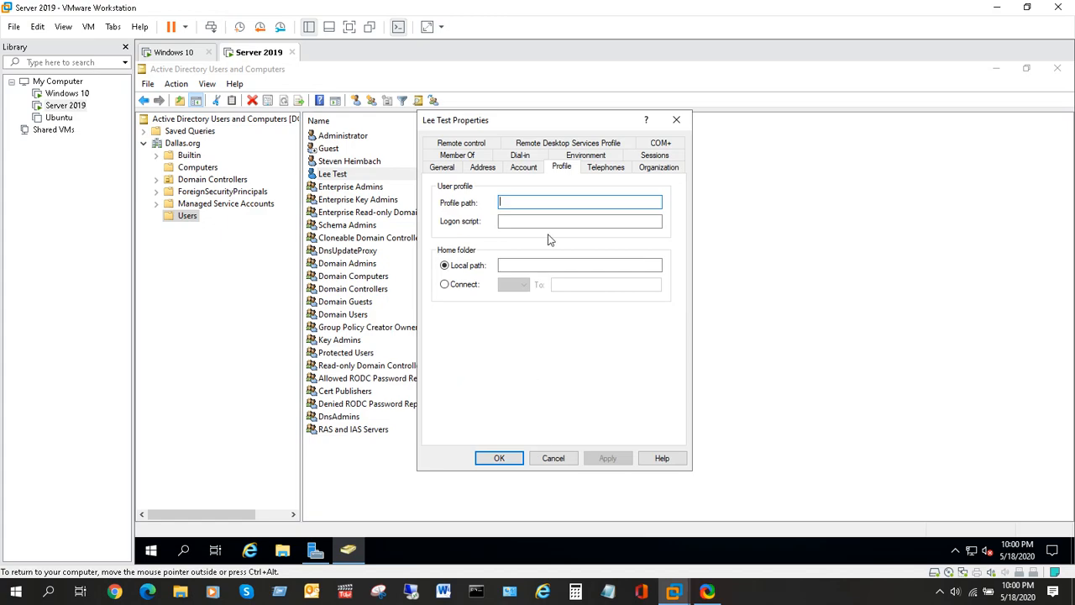
pyautogui.click(607, 167)
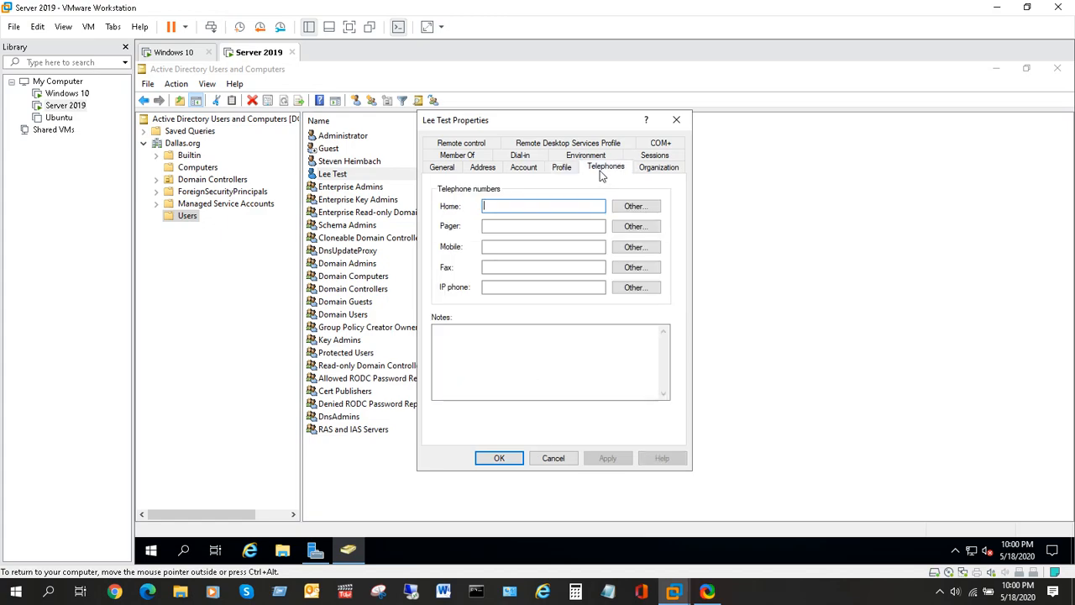
pyautogui.click(666, 169)
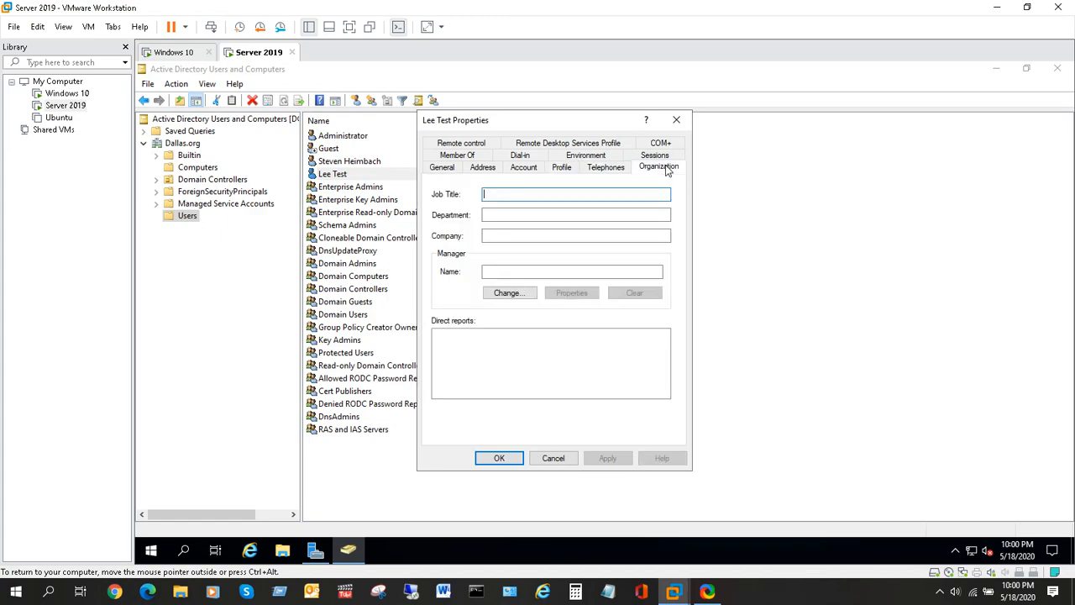
pyautogui.click(475, 159)
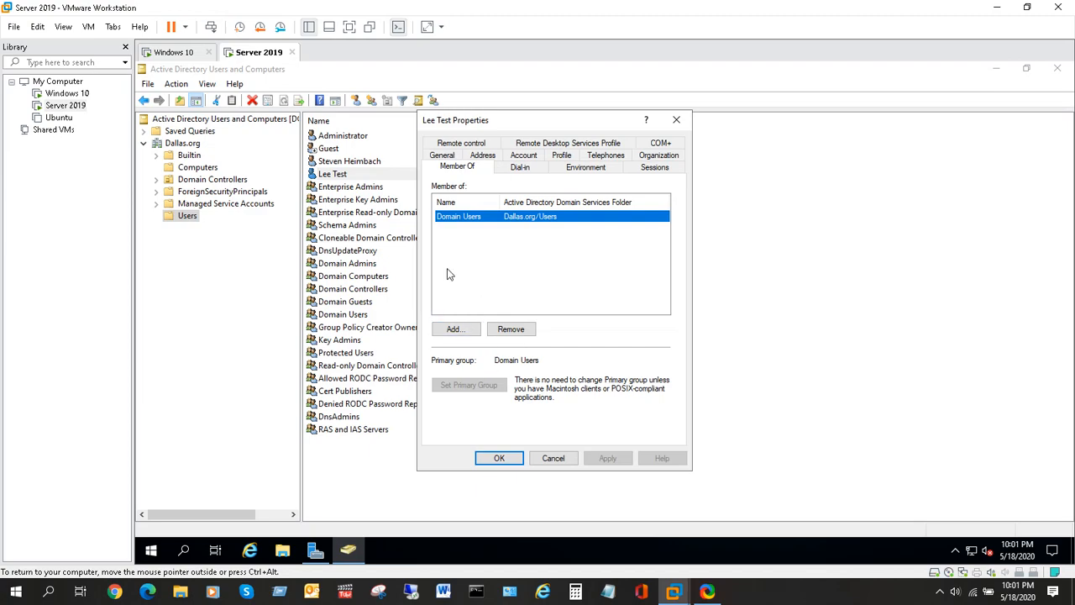
pyautogui.click(508, 459)
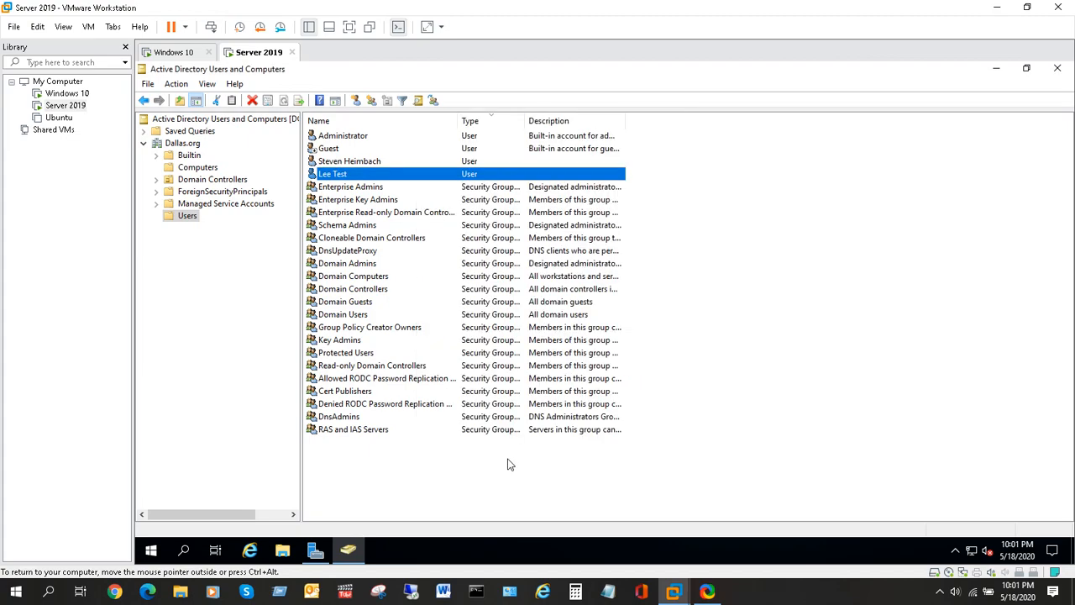
# On the Windows 10 VM, sign in to DALLAS as Other user with the new account's logon name and password.
pyautogui.click(690, 337)
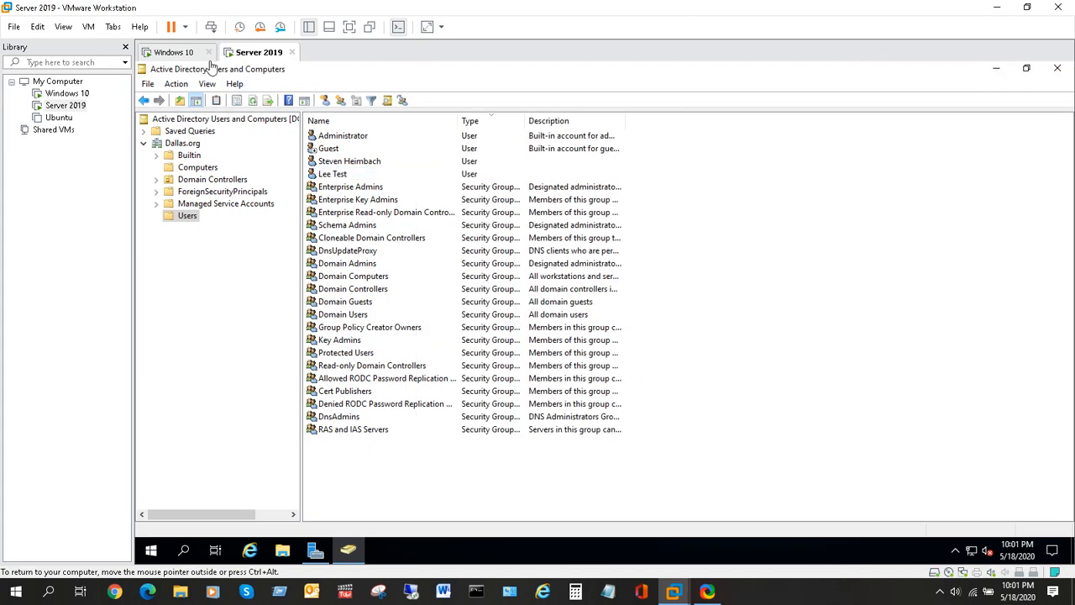
pyautogui.click(176, 53)
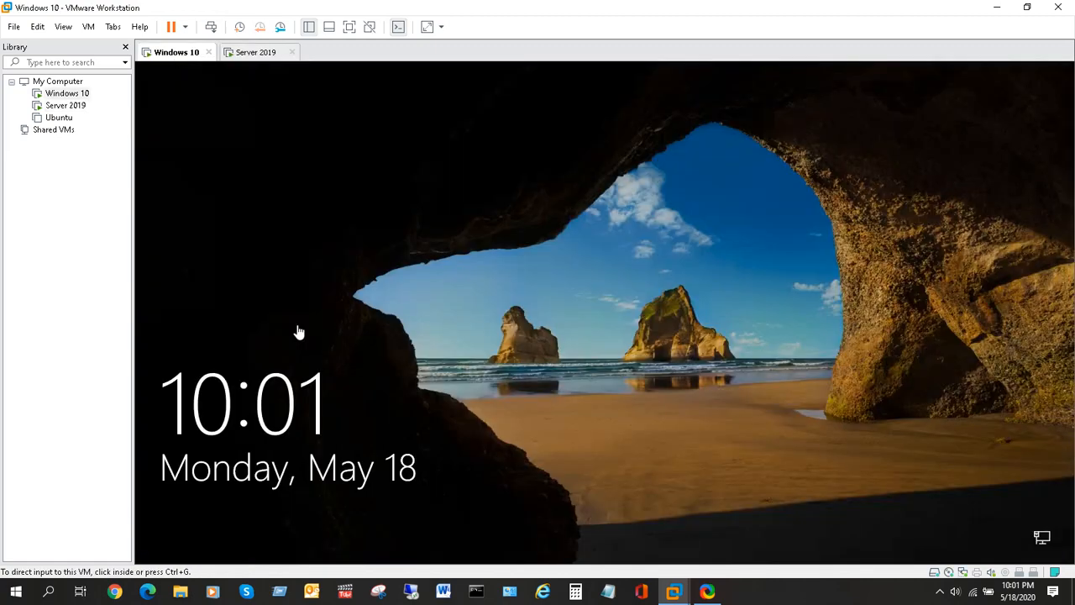
pyautogui.click(211, 27)
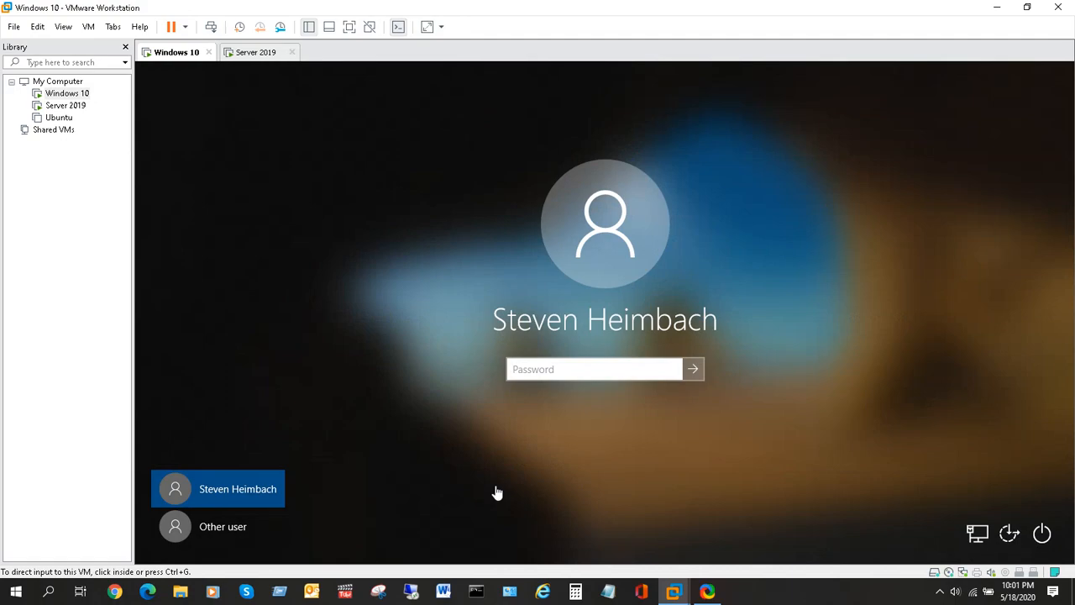
pyautogui.click(249, 526)
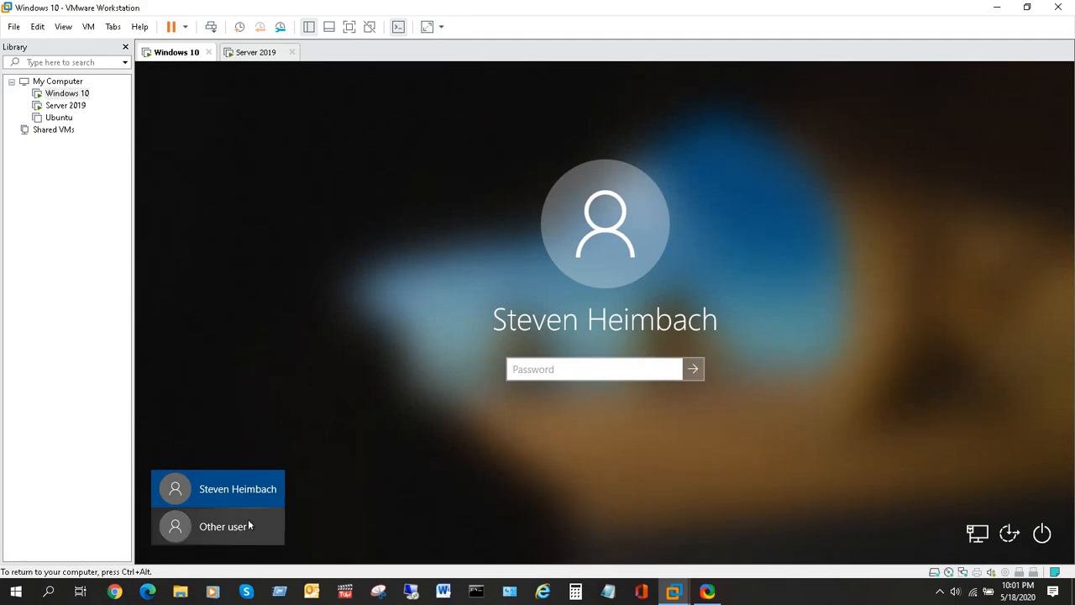
pyautogui.click(213, 536)
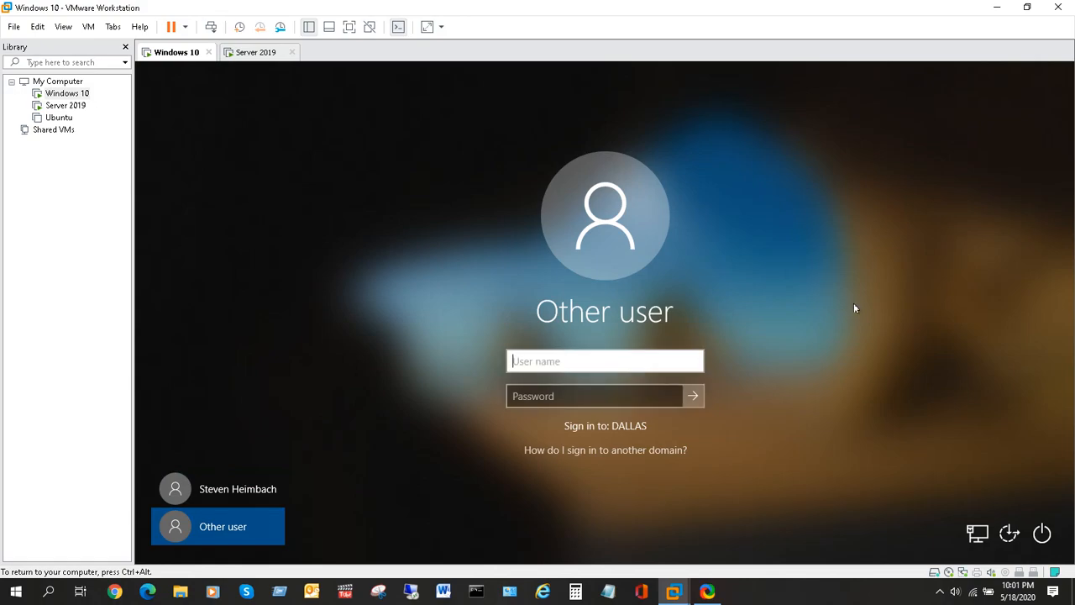
pyautogui.write('cab7961')
pyautogui.click(577, 397)
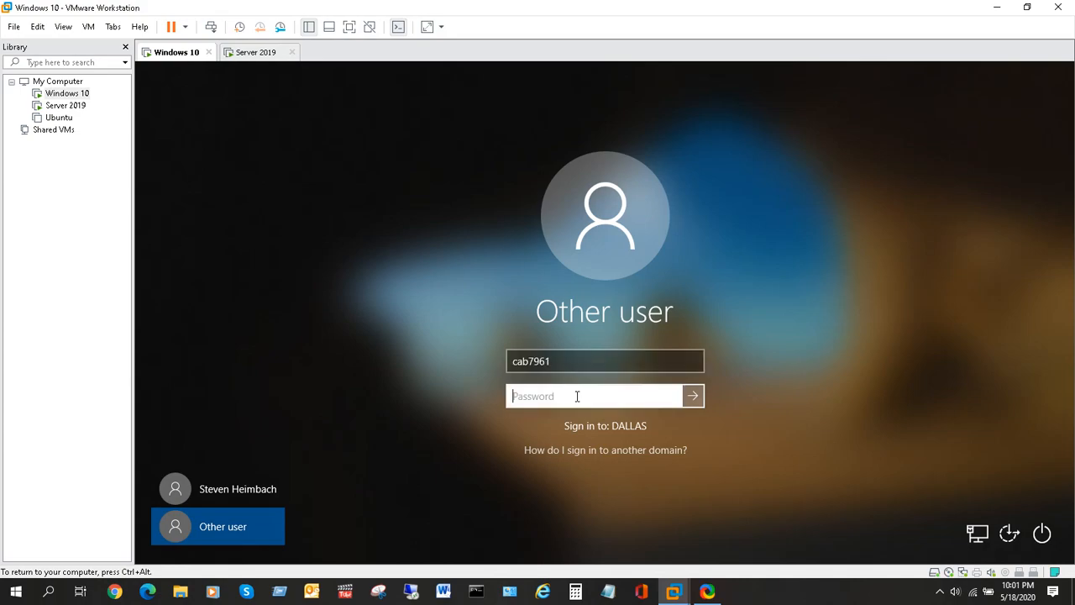
pyautogui.write('••••••••••••')
pyautogui.press('Return')
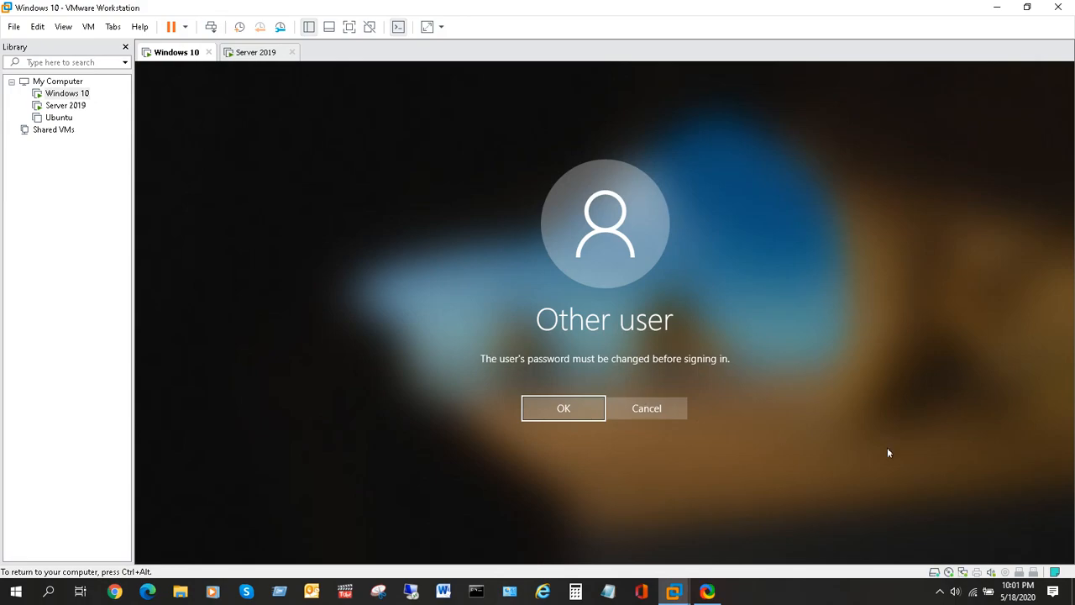
# Change the new account's password, entering and confirming a new one, and continue signing in.
pyautogui.press('Return')
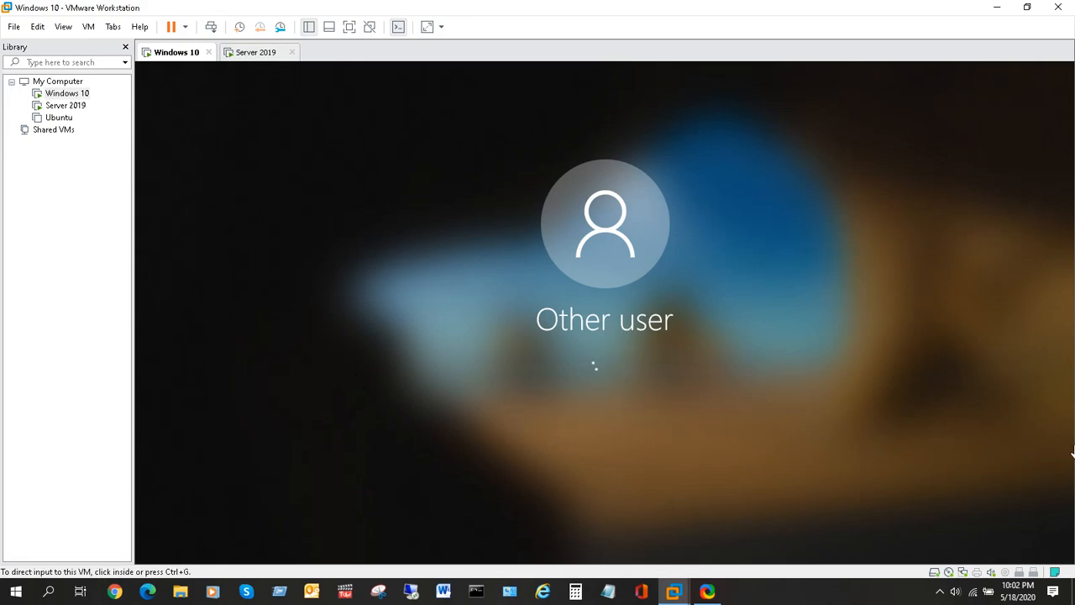
pyautogui.click(610, 354)
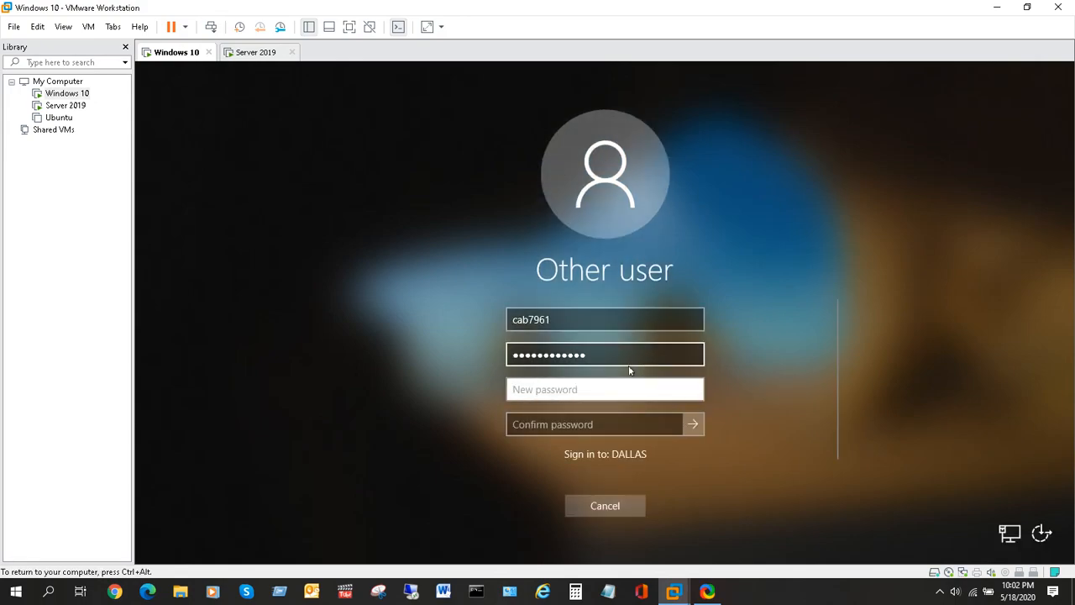
pyautogui.doubleClick(603, 355)
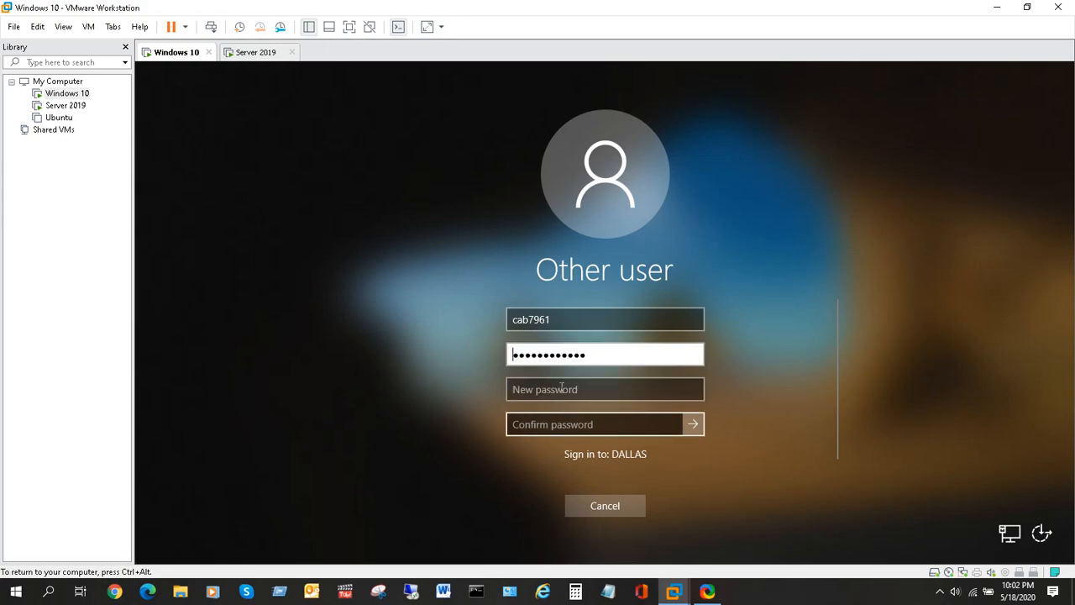
pyautogui.click(588, 391)
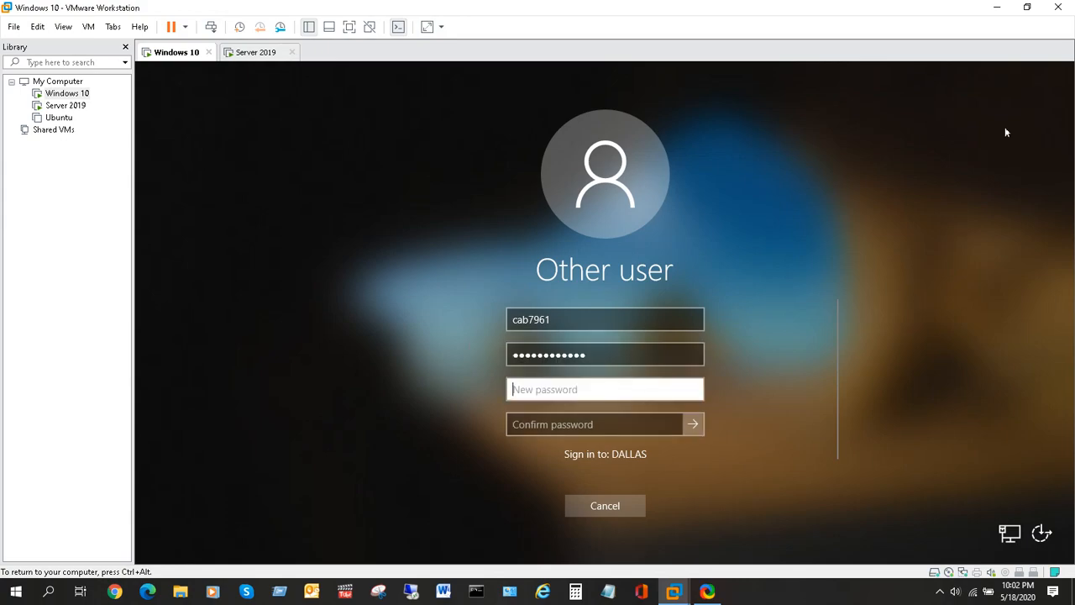
pyautogui.write('************')
pyautogui.press('Tab')
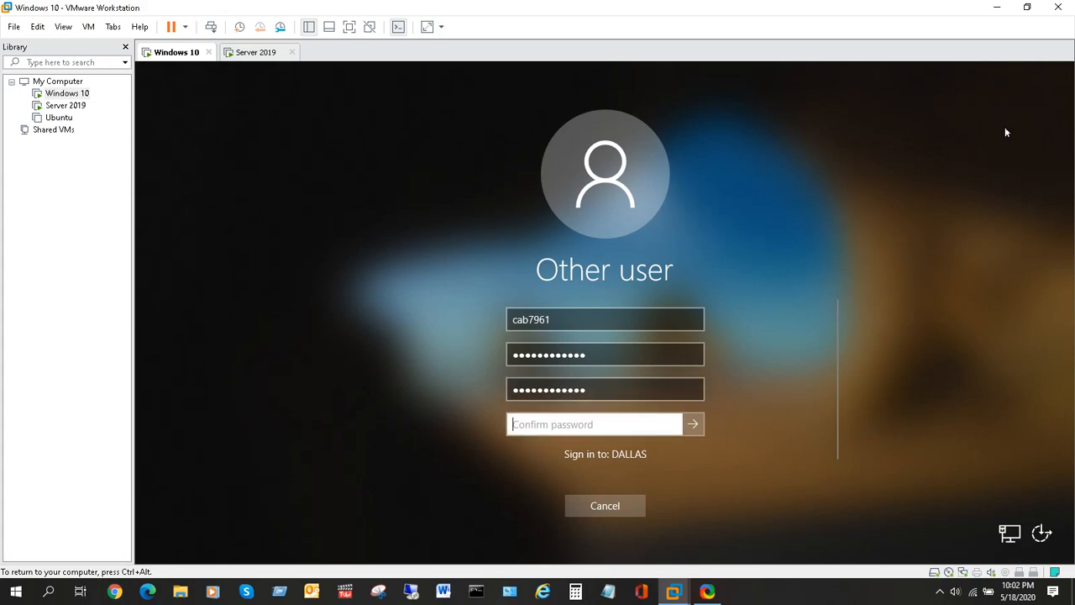
pyautogui.write('************')
pyautogui.click(695, 426)
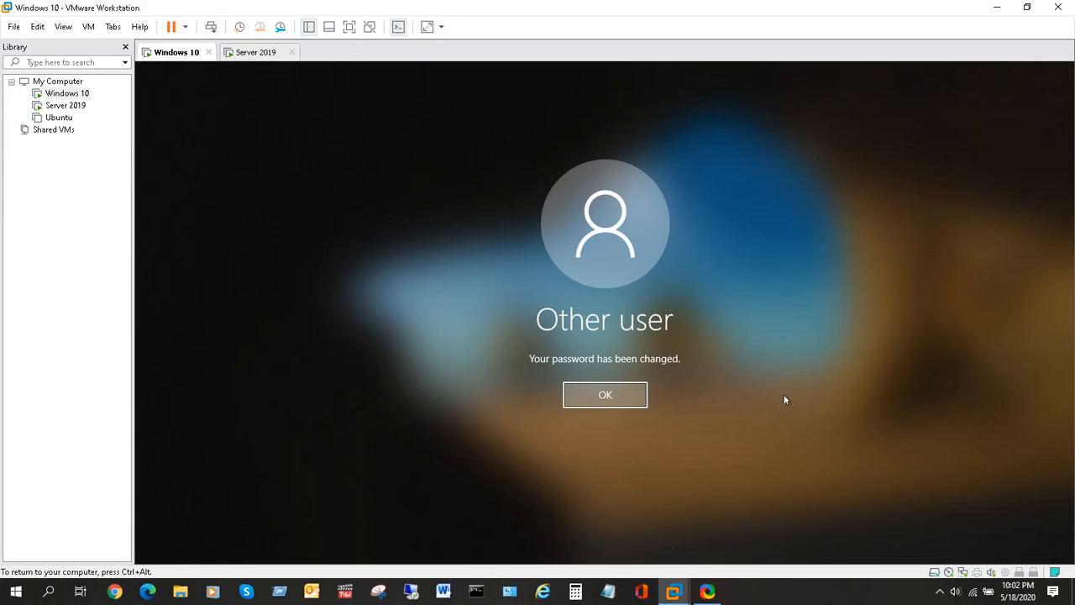
pyautogui.click(619, 398)
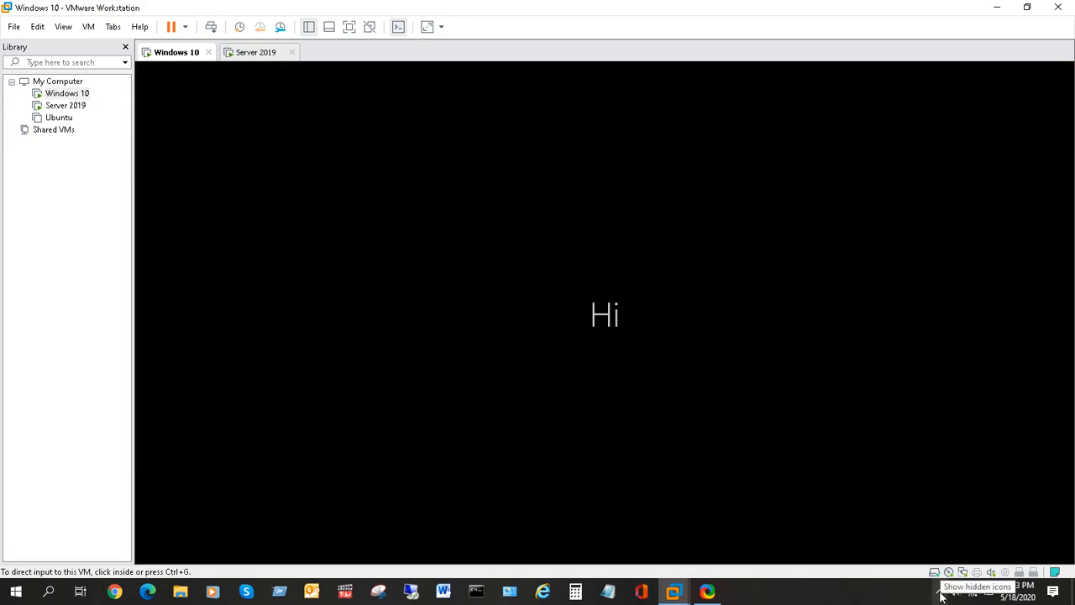
# Reveal the hidden tray icons and bring up the screen recorder's menu to end recording.
pyautogui.rightClick(940, 594)
pyautogui.click(940, 594)
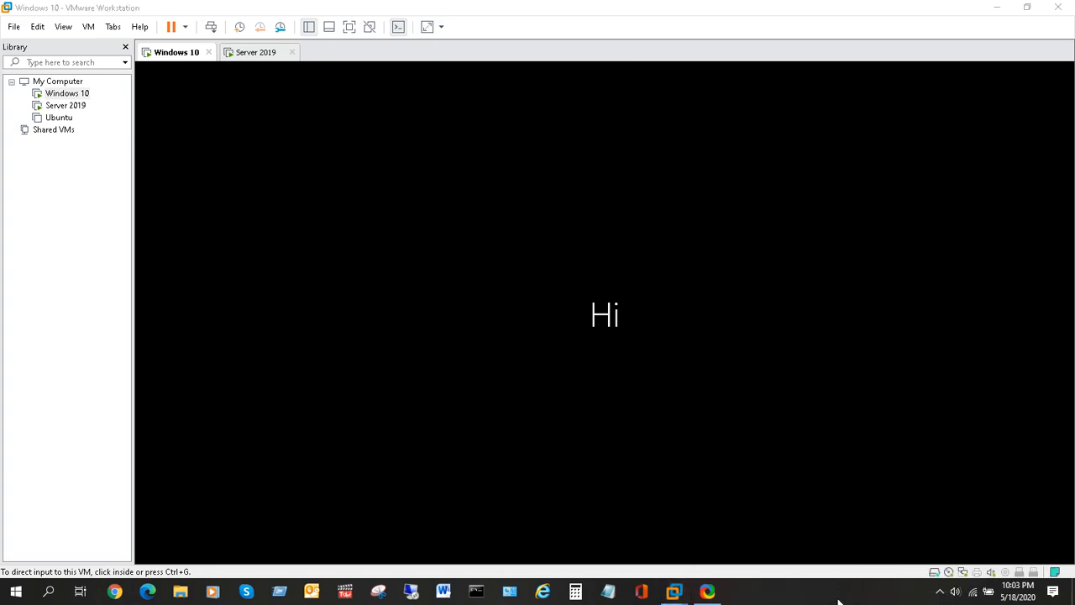
pyautogui.click(940, 593)
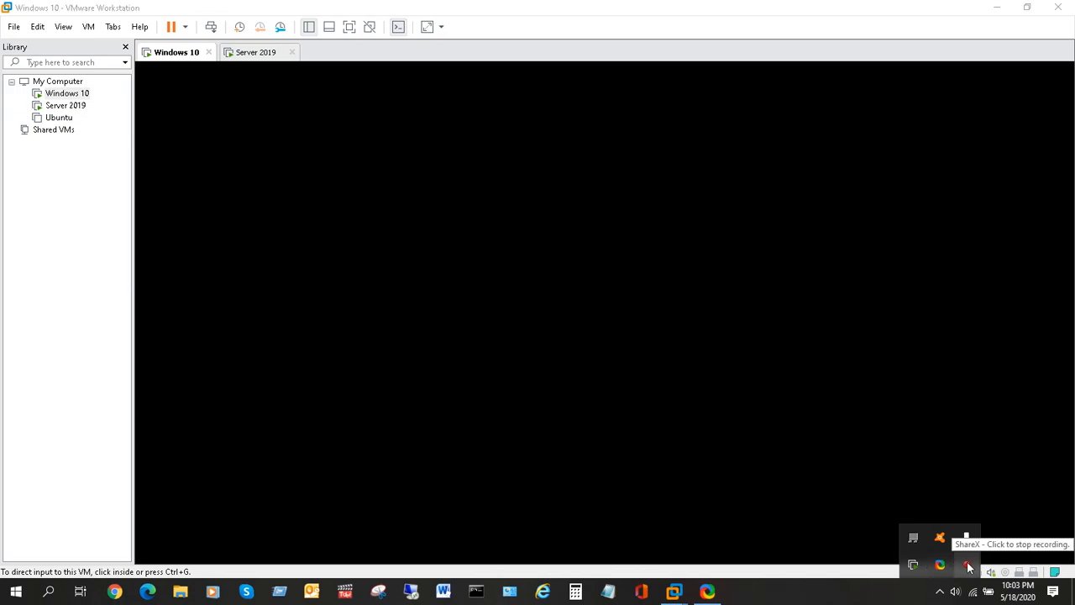
pyautogui.rightClick(968, 568)
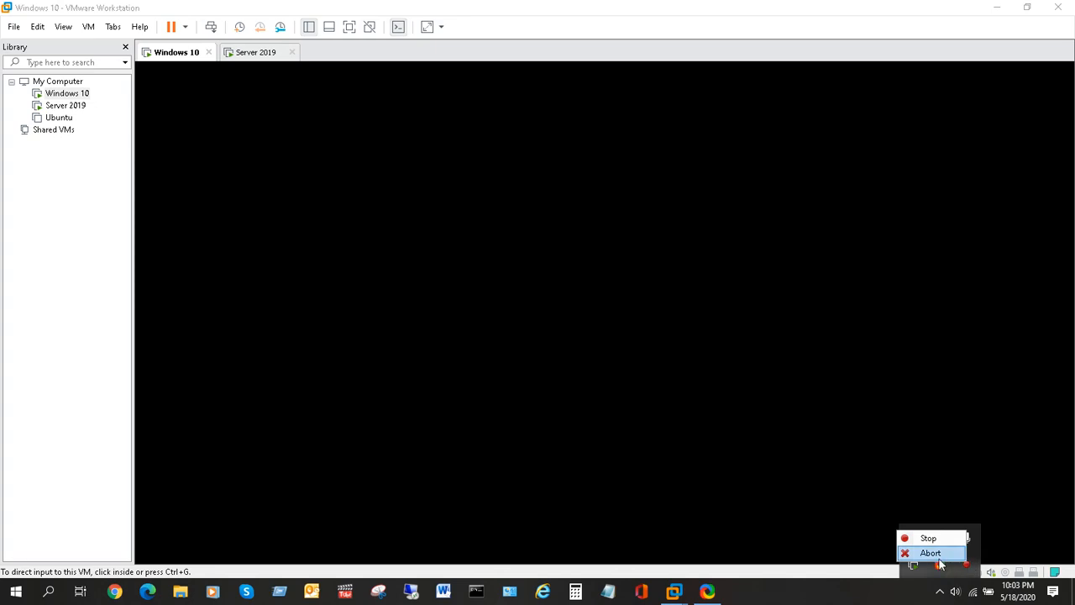